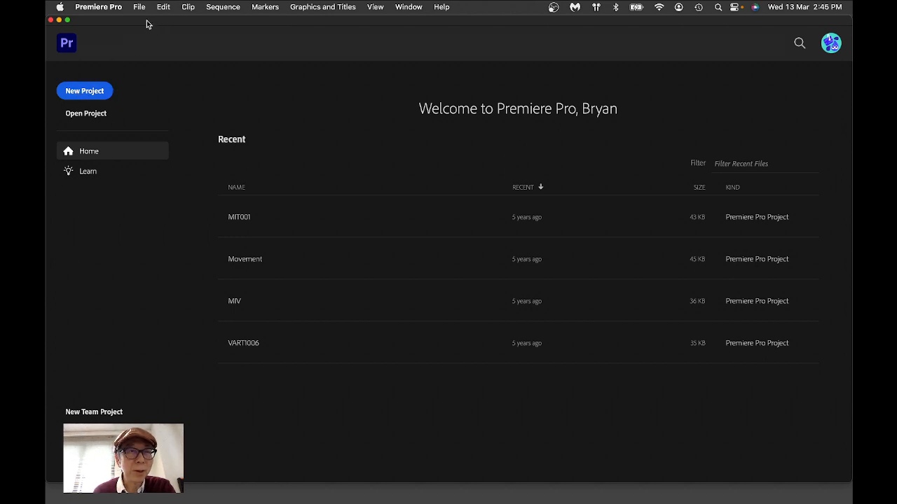
Step: Switch to Finder and look through the PNG files in the Image subfolder of the Dance Exercise folder
drag(146, 21, 249, 146)
click(222, 94)
click(162, 67)
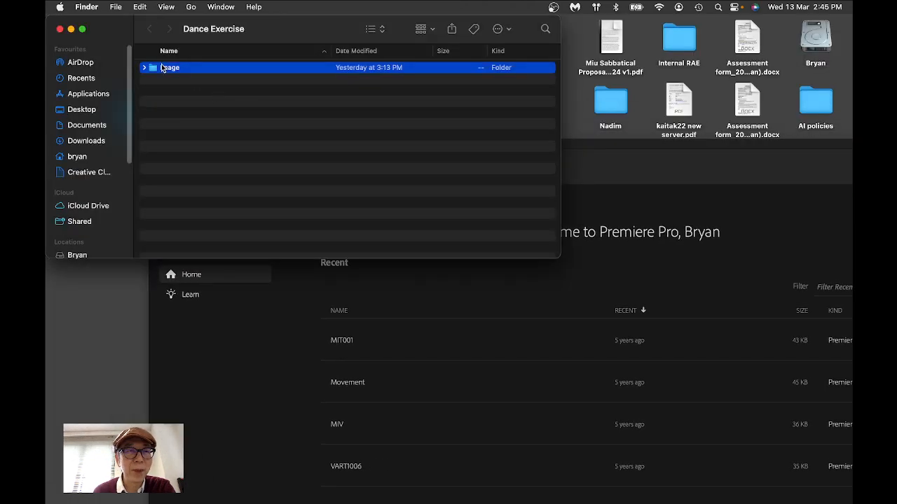
double_click(158, 70)
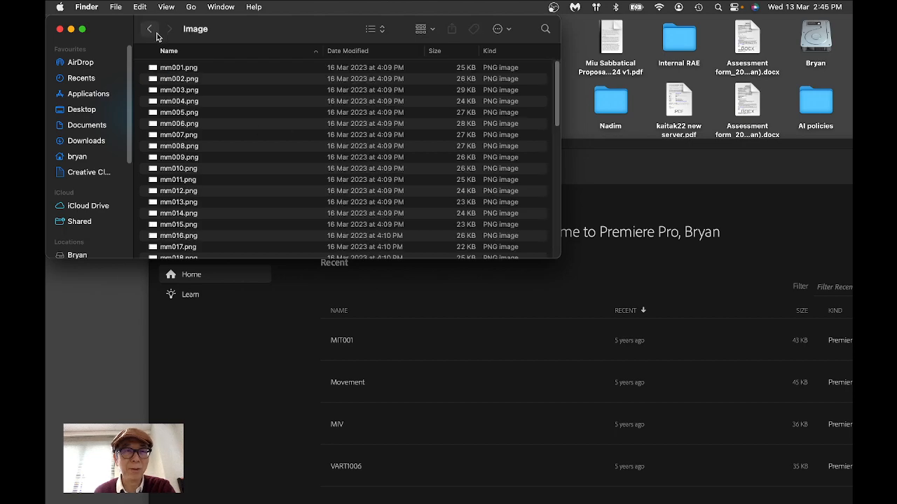
scroll(281, 93, down, 10)
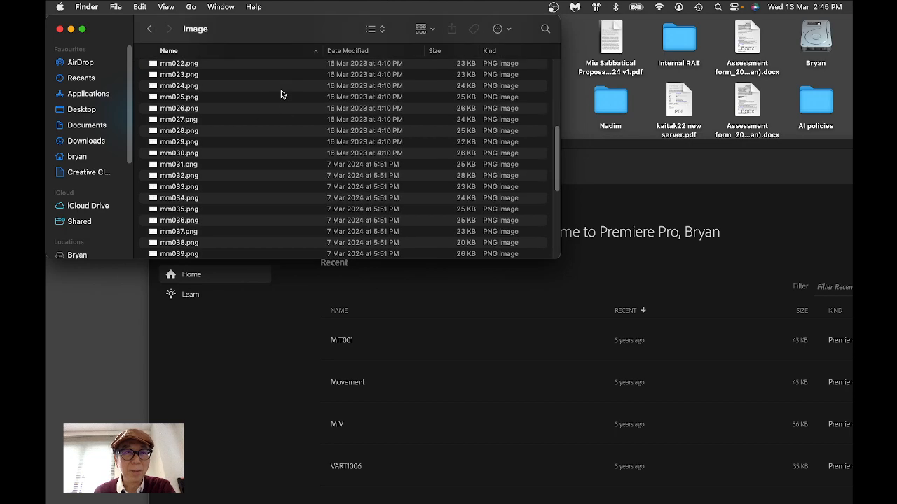
scroll(281, 93, up, 7)
scroll(281, 94, up, 3)
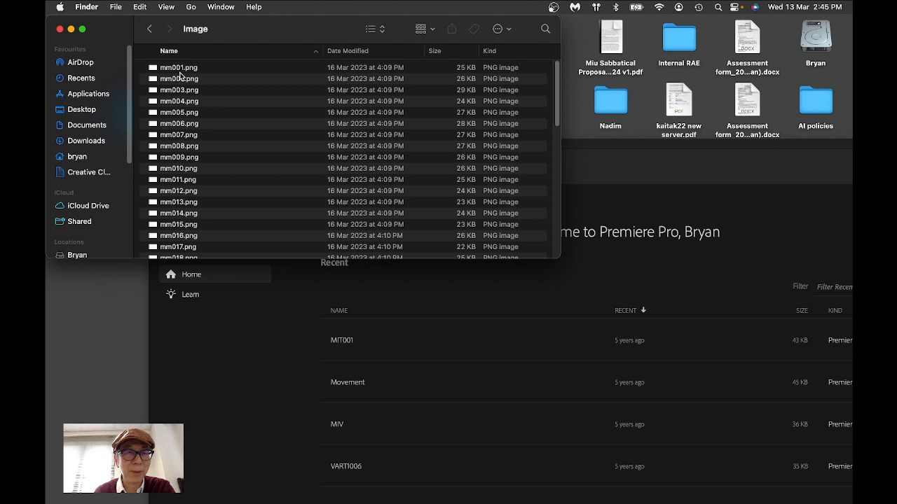
scroll(236, 91, down, 10)
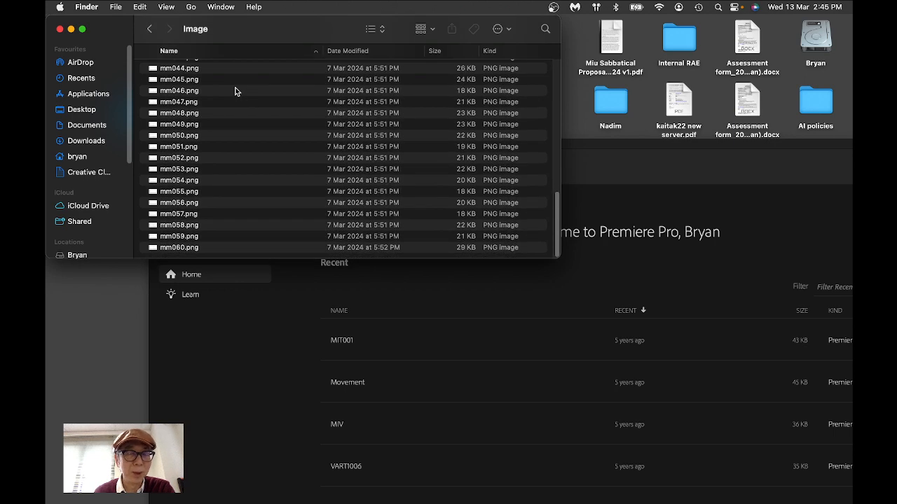
scroll(236, 91, up, 10)
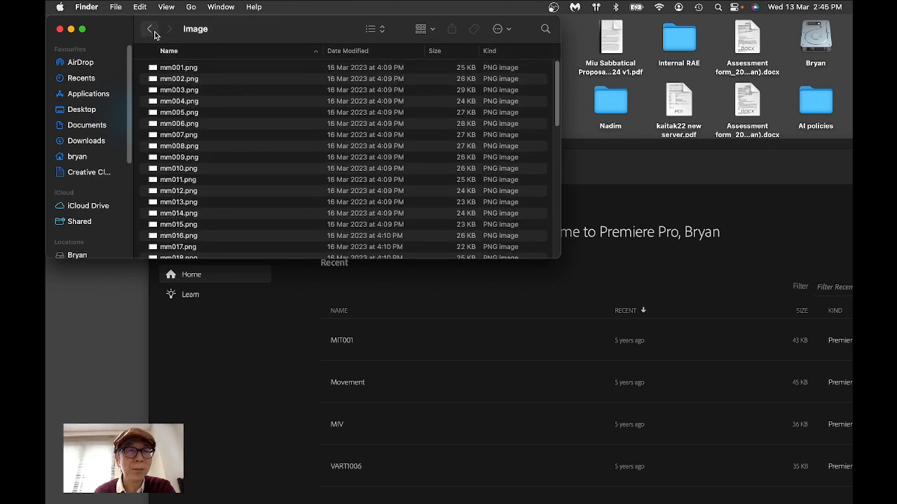
click(150, 29)
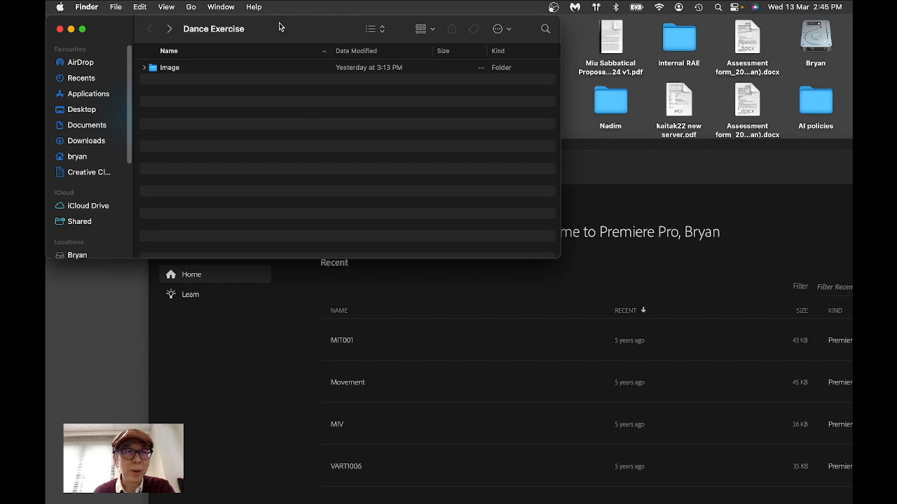
Step: Switch back to Premiere Pro, start a new project and set its location to the Dance Exercise folder on the Desktop
click(229, 361)
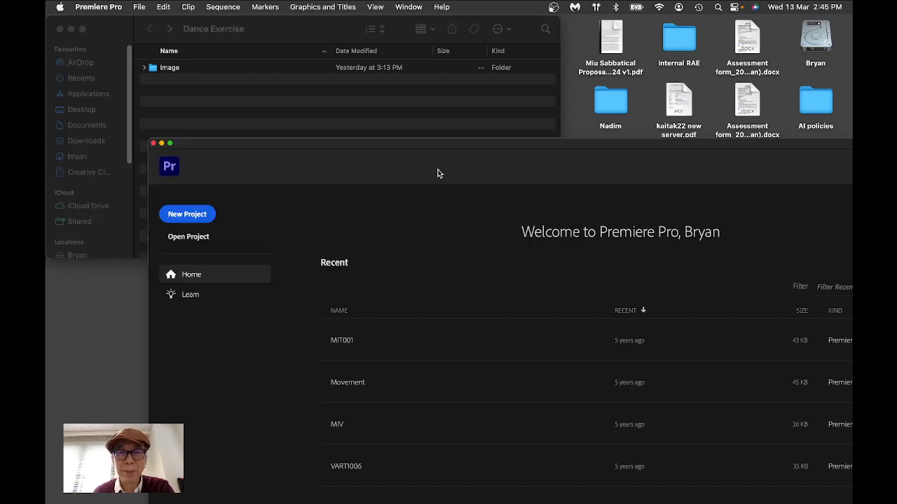
double_click(452, 145)
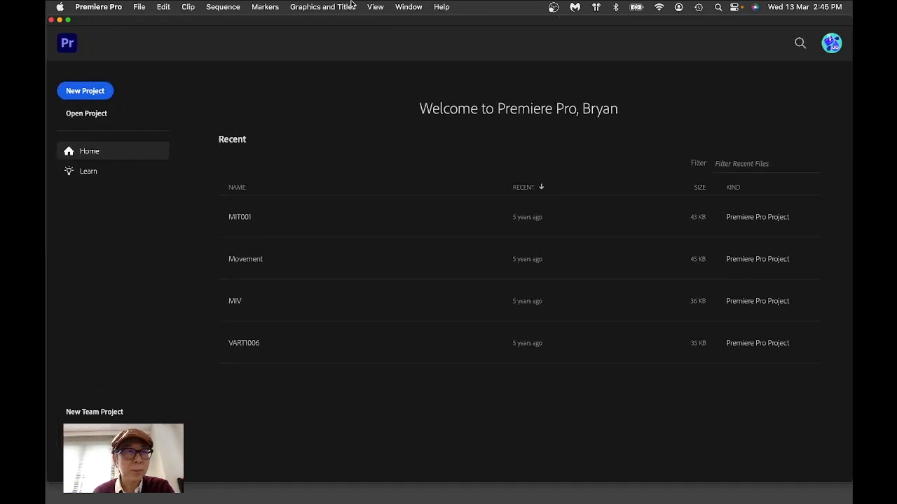
click(89, 91)
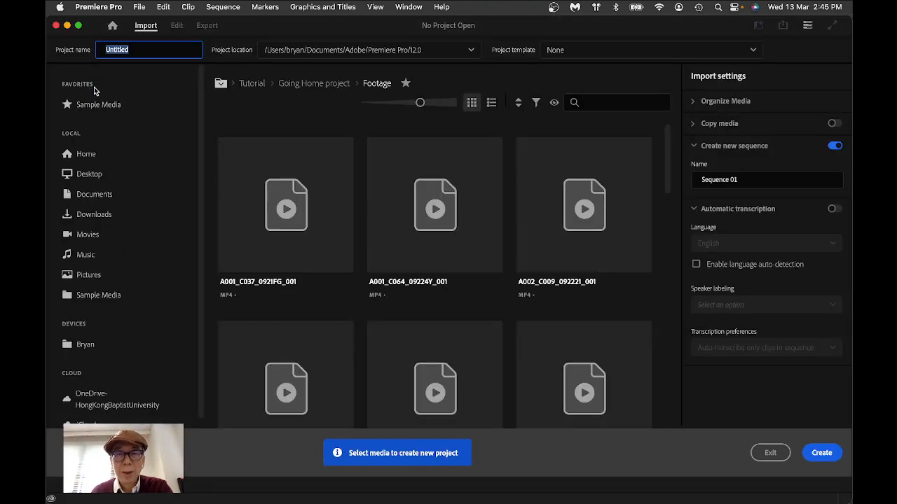
click(473, 50)
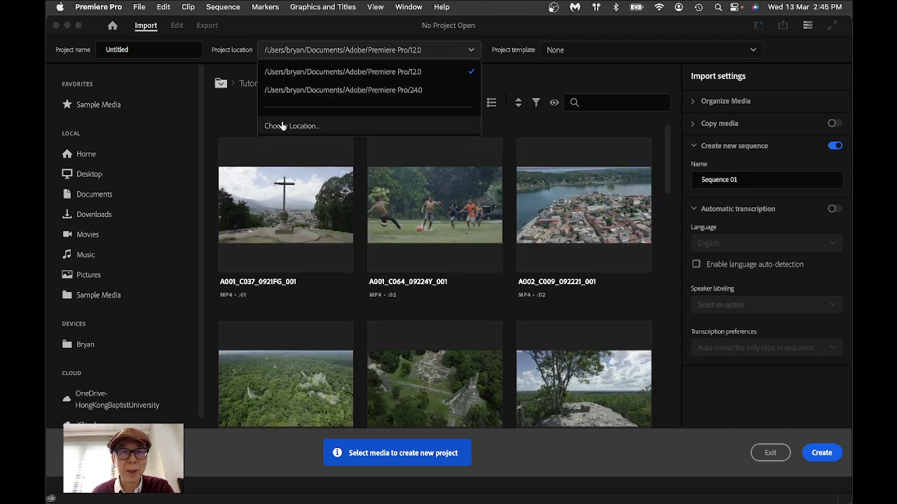
click(281, 126)
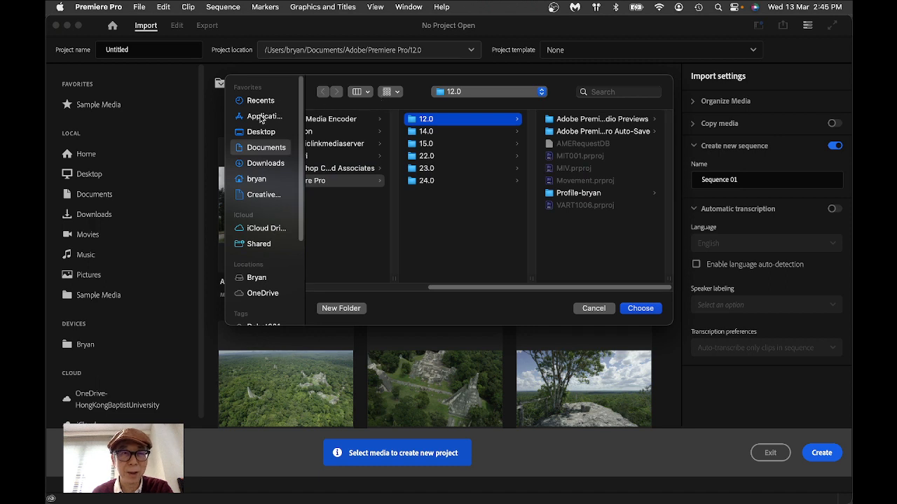
click(259, 133)
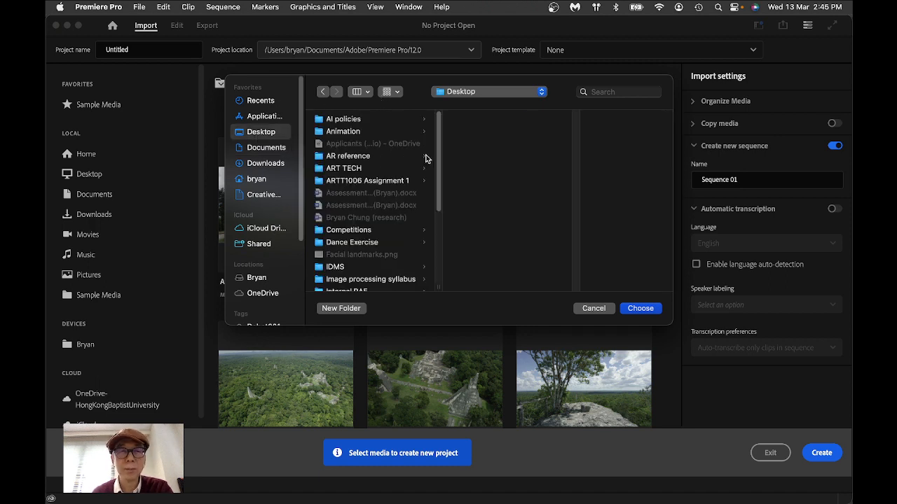
click(358, 245)
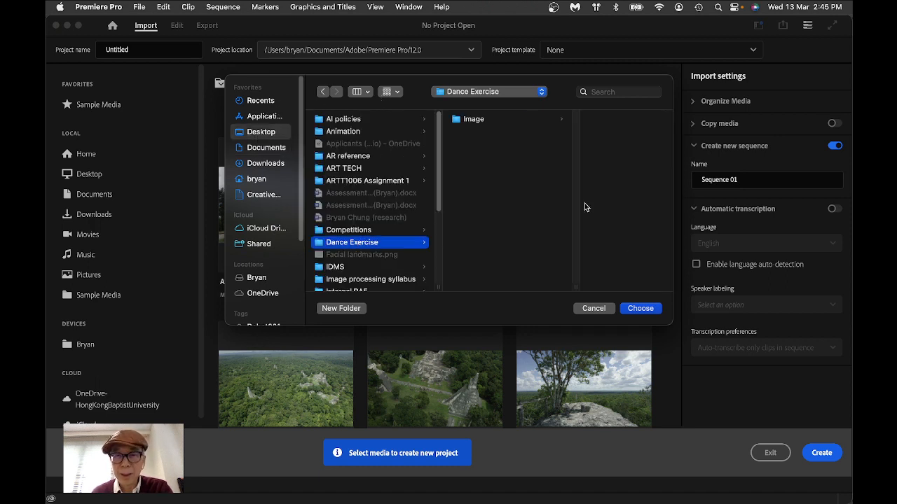
click(639, 310)
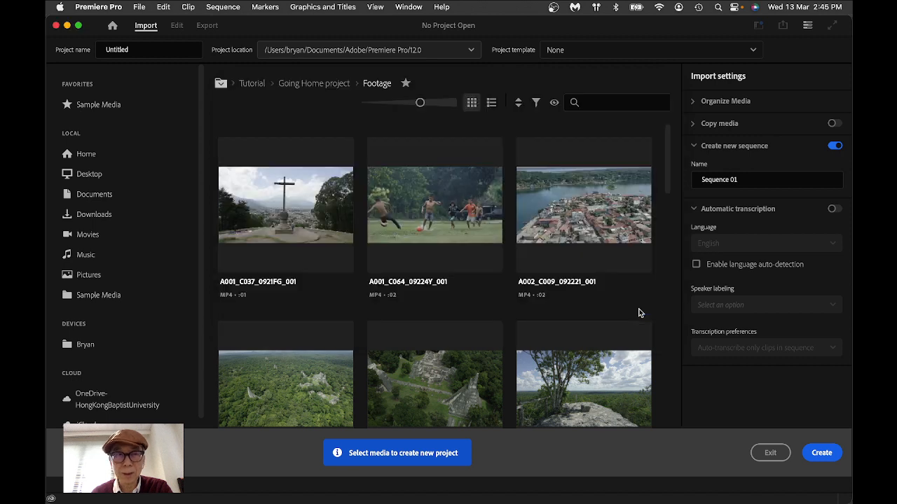
Step: Name the project "Dance Exercise" and create it without selecting any media
click(145, 49)
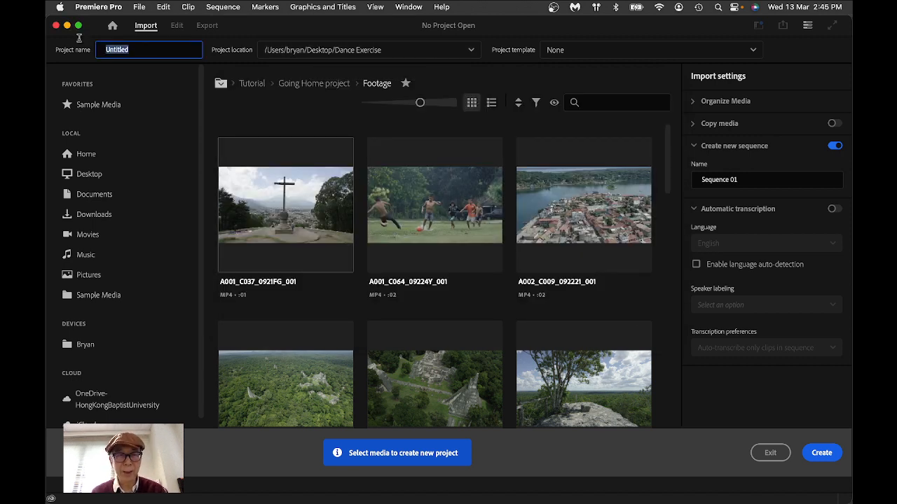
text(Dance Exercise)
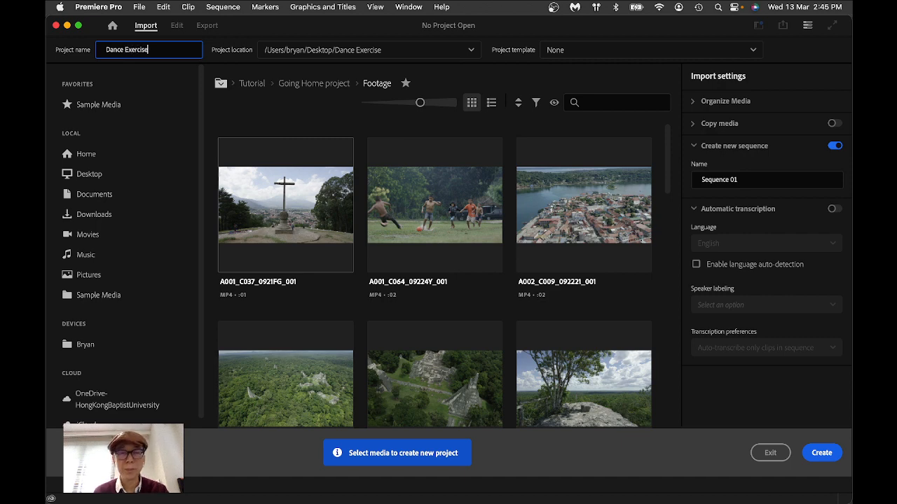
click(825, 453)
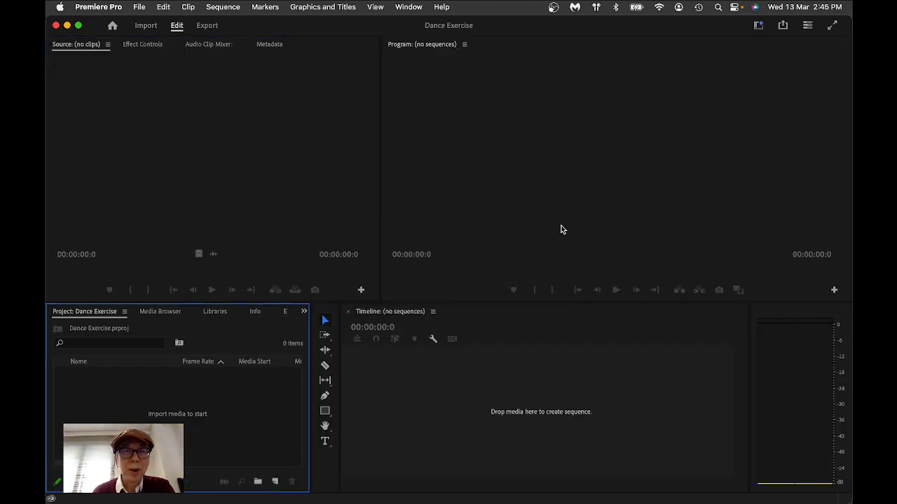
click(409, 7)
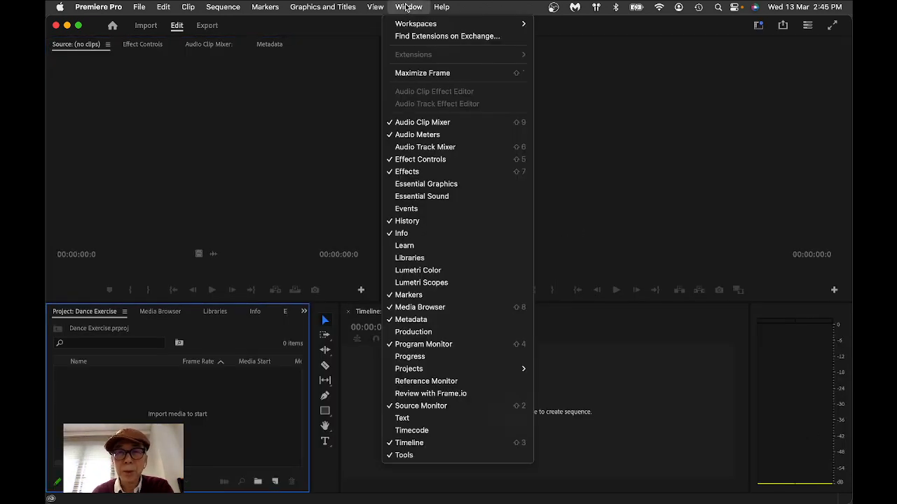
mouse_move(413, 27)
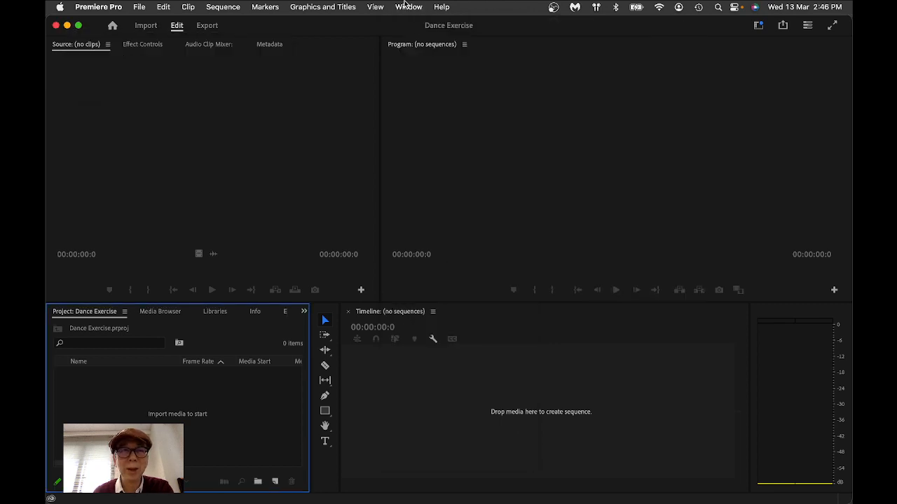
click(405, 6)
mouse_move(425, 28)
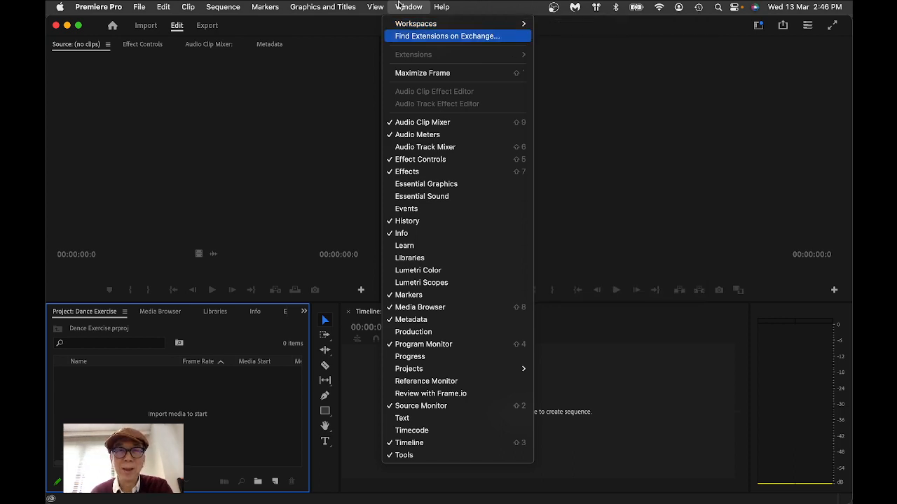
click(371, 87)
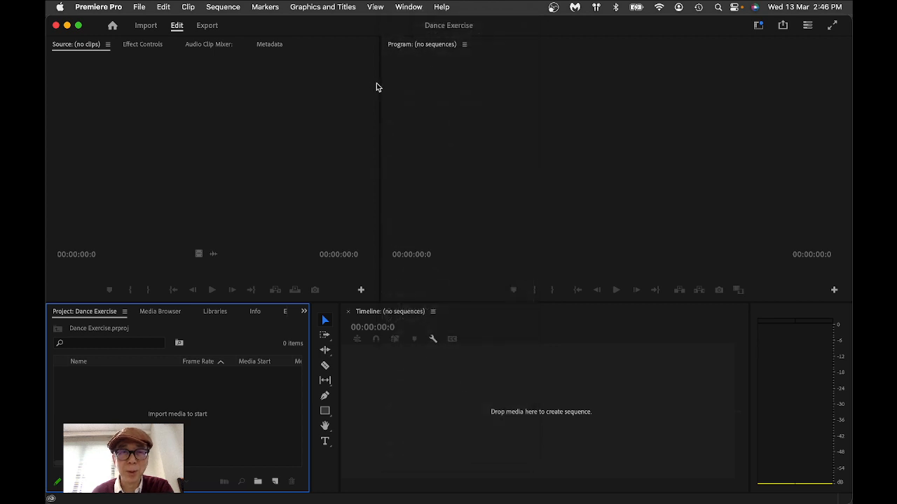
Step: Narrow the Source monitor to give the Program monitor more width
drag(380, 84, 339, 88)
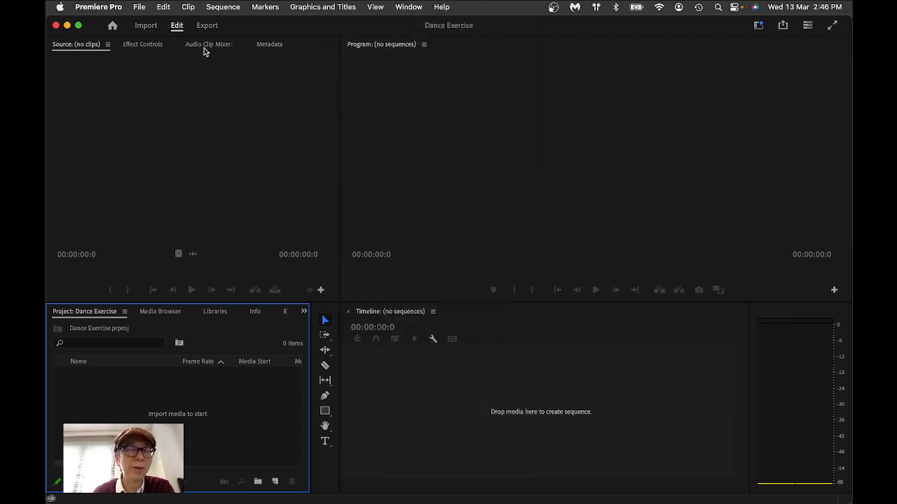
Step: Start a media import and browse to the Image folder inside Dance Exercise on the Desktop
click(139, 7)
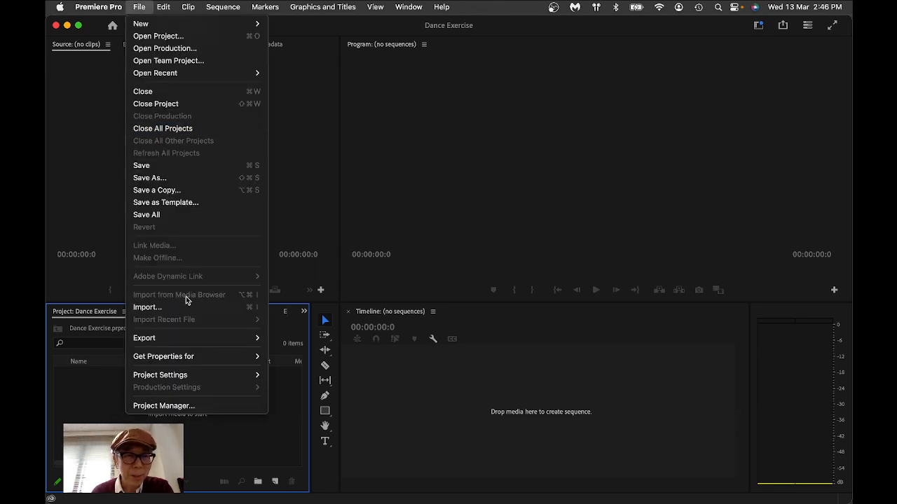
click(166, 307)
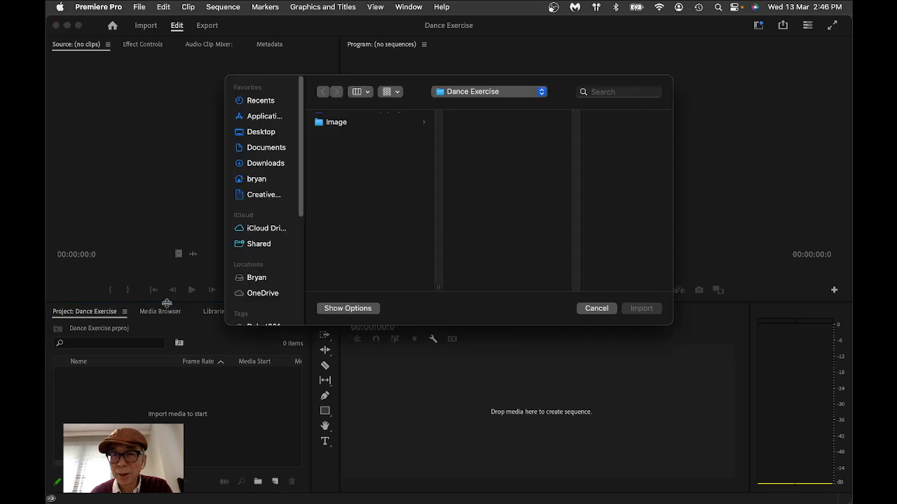
click(266, 134)
scroll(402, 208, down, 1)
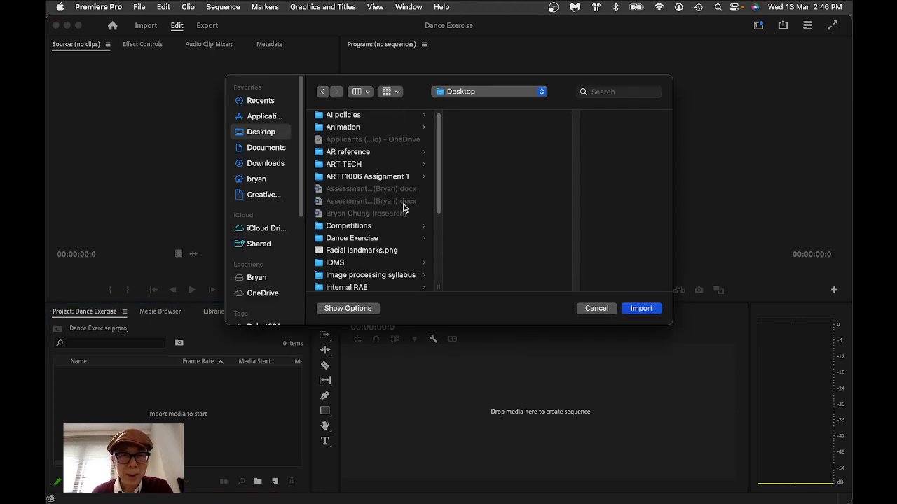
click(353, 233)
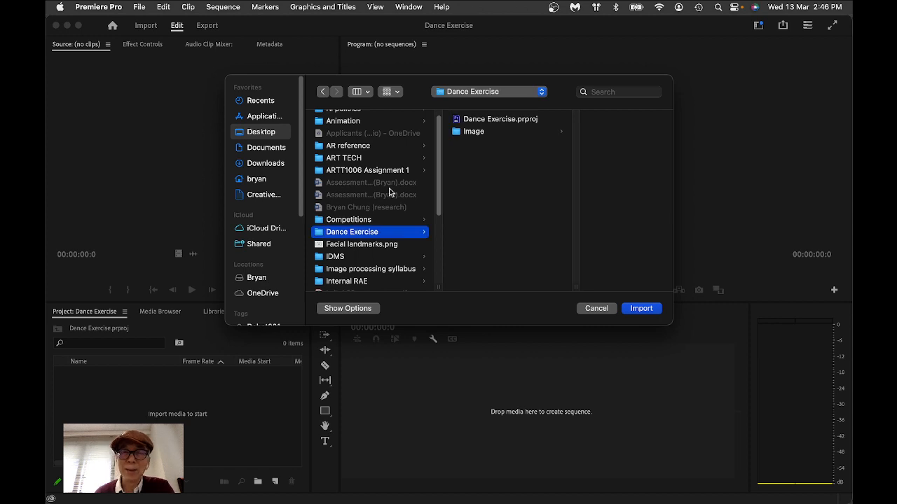
click(480, 133)
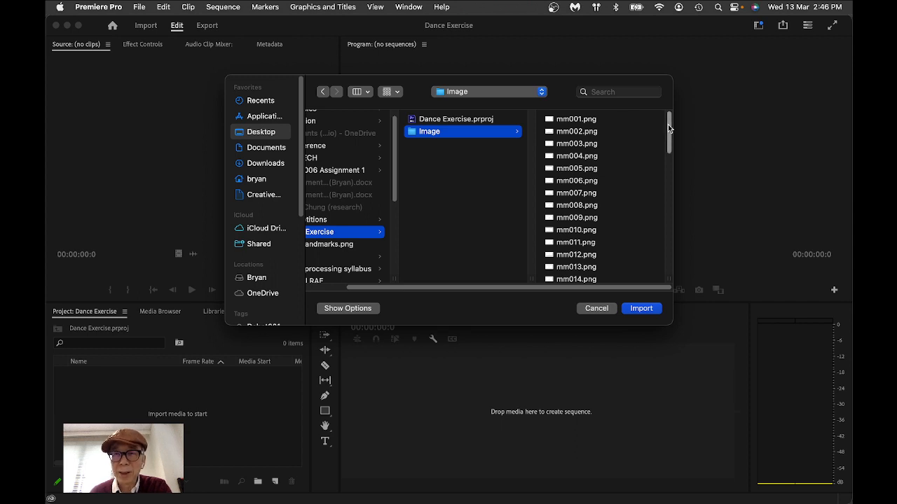
scroll(668, 124, down, 10)
scroll(652, 190, up, 10)
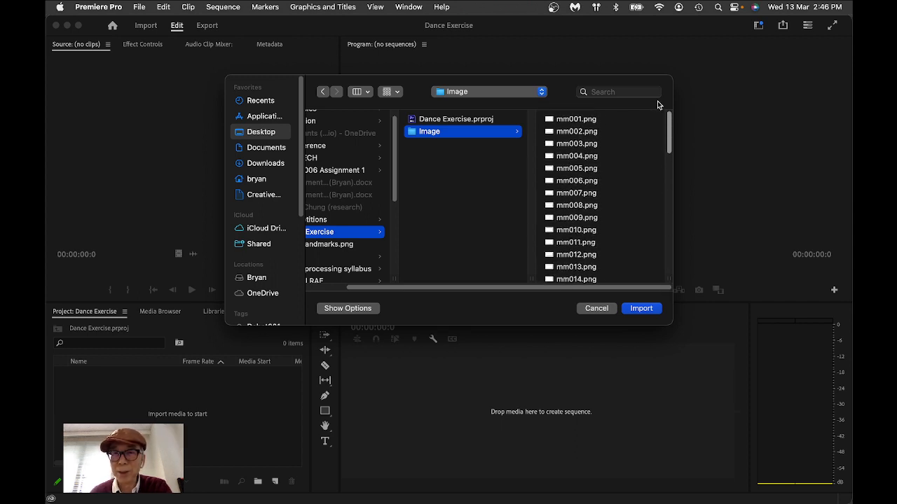
Step: Import mm001.png with the Image Sequence option enabled and select the imported clip in the project
click(567, 120)
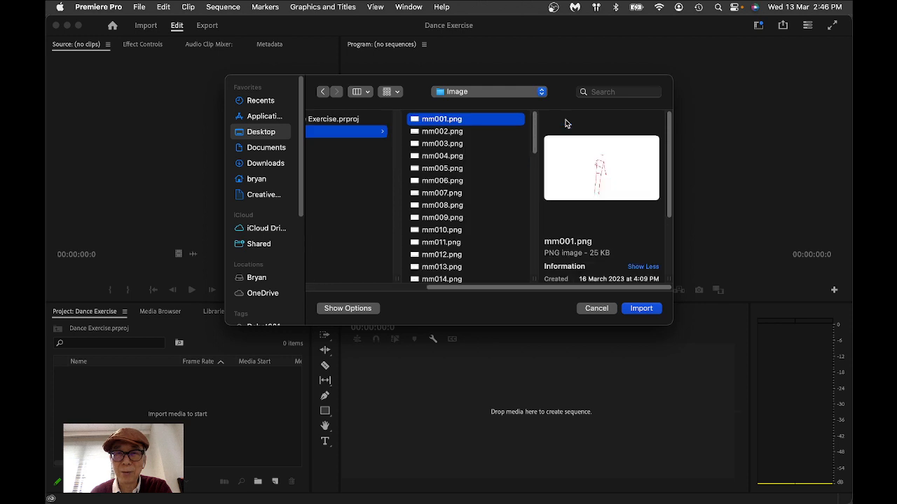
click(360, 311)
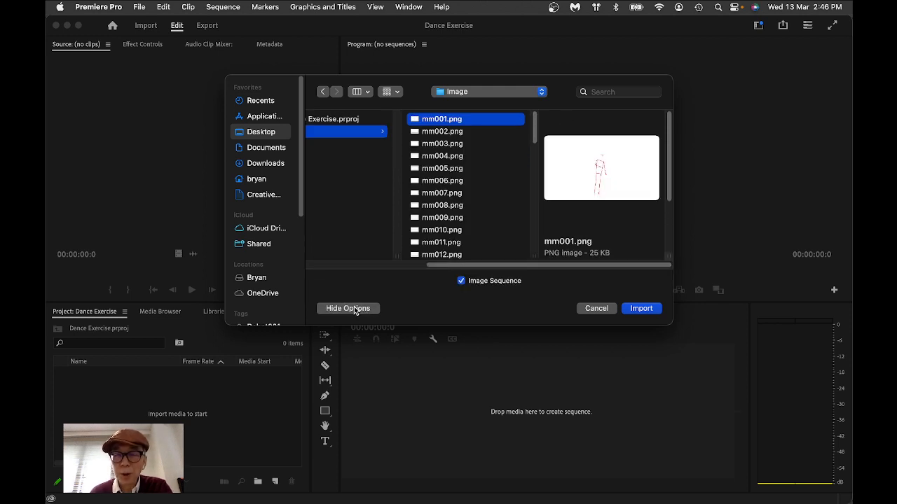
click(461, 281)
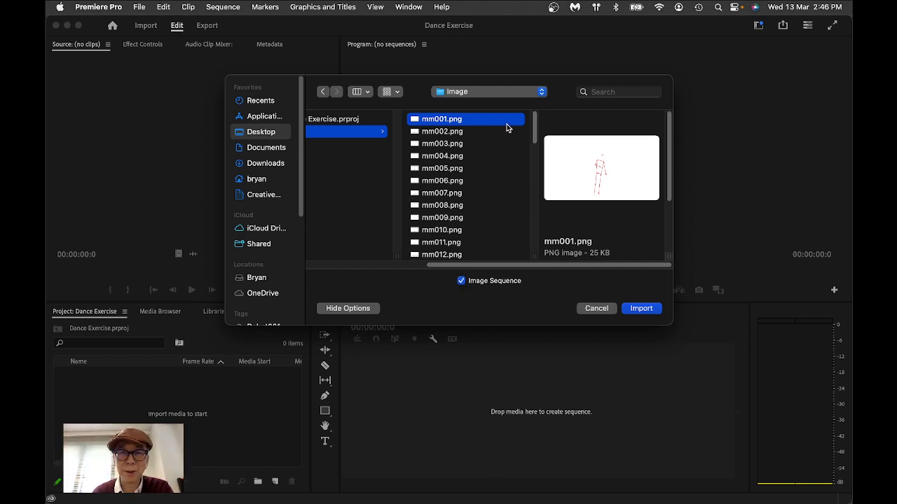
click(645, 311)
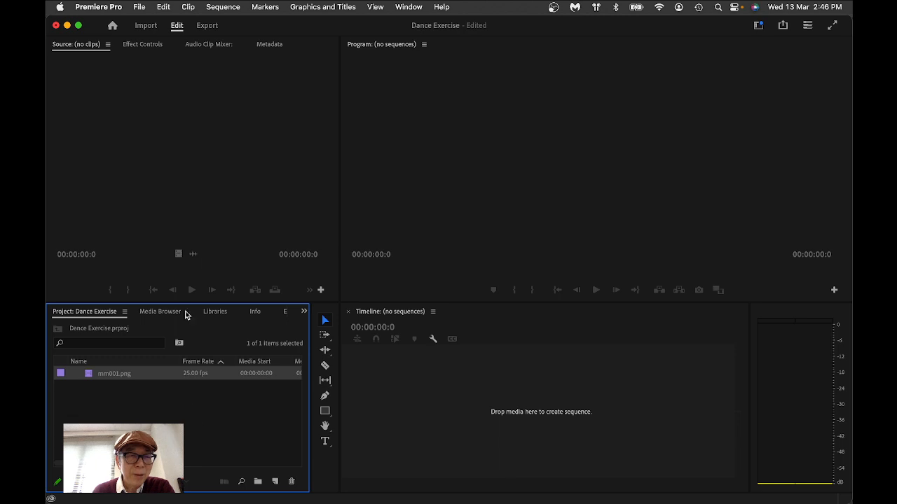
click(174, 417)
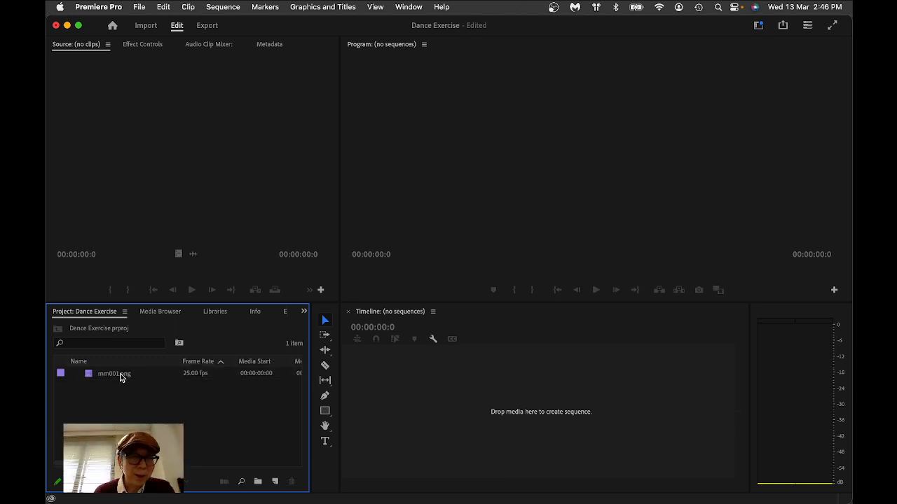
click(89, 374)
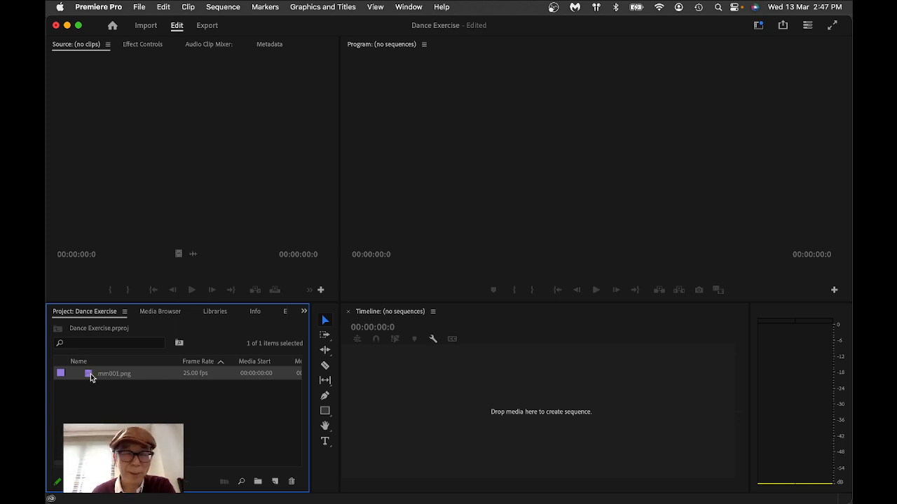
Step: Interpret the mm001.png footage with an assumed frame rate of 10 fps
mouse_move(89, 377)
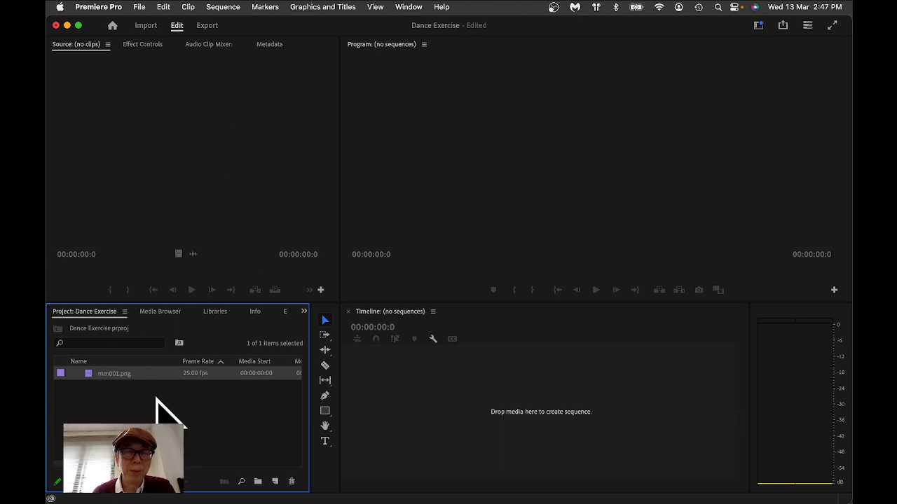
click(189, 7)
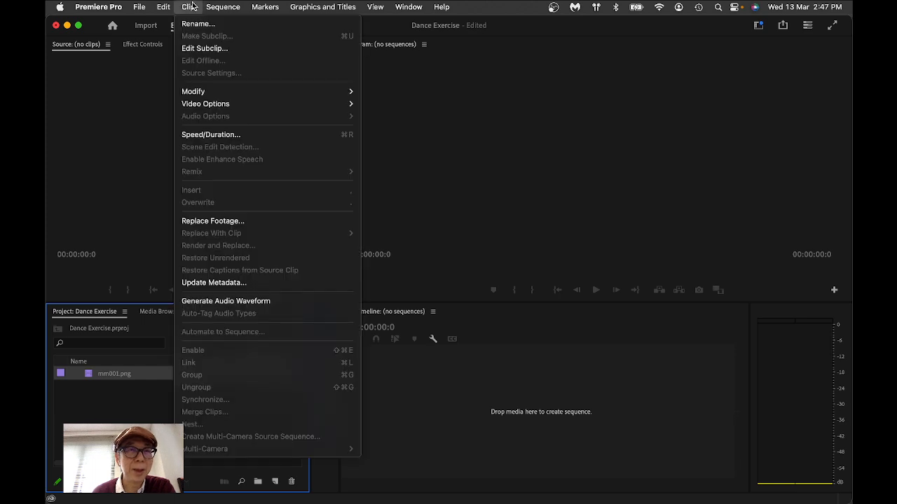
mouse_move(266, 92)
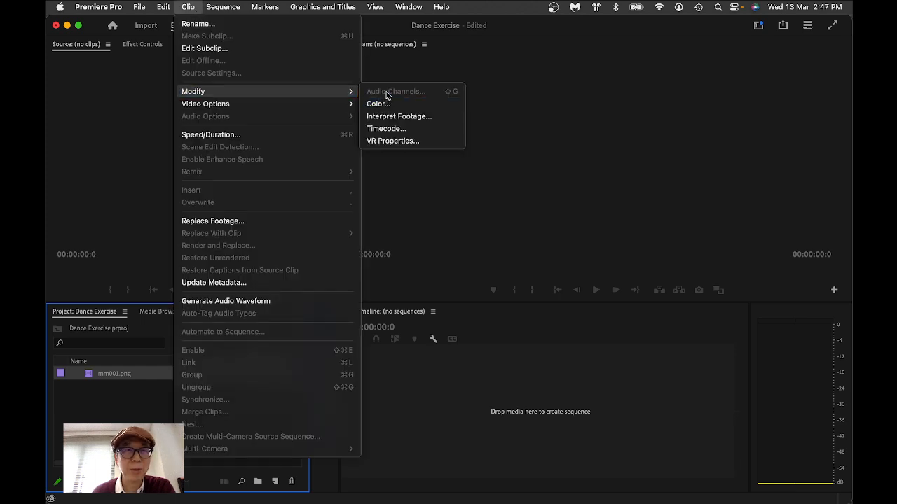
click(407, 118)
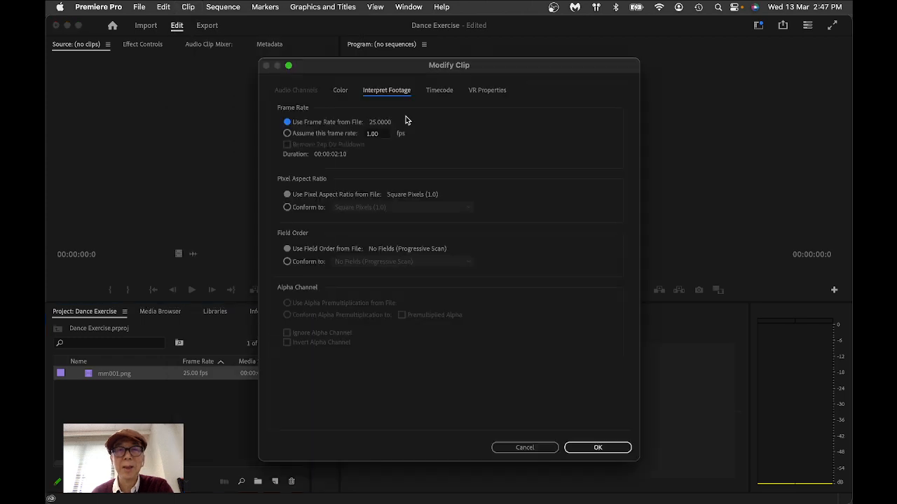
drag(381, 67, 414, 65)
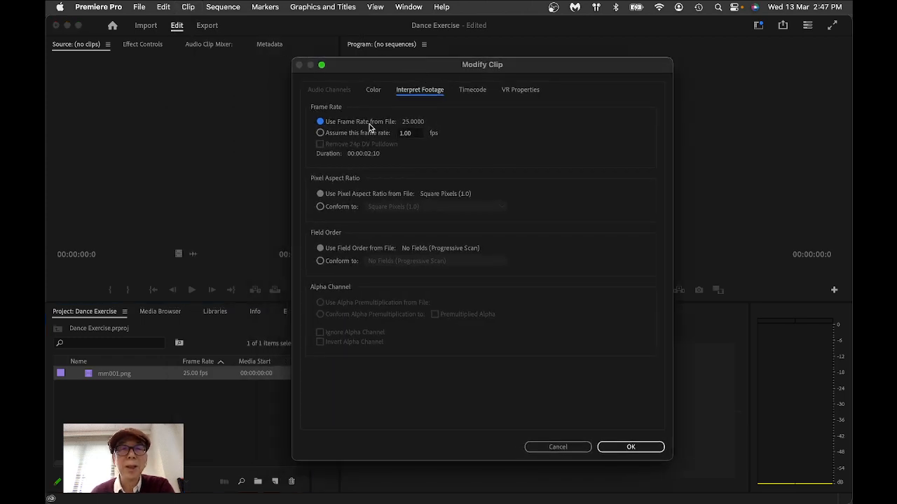
click(321, 133)
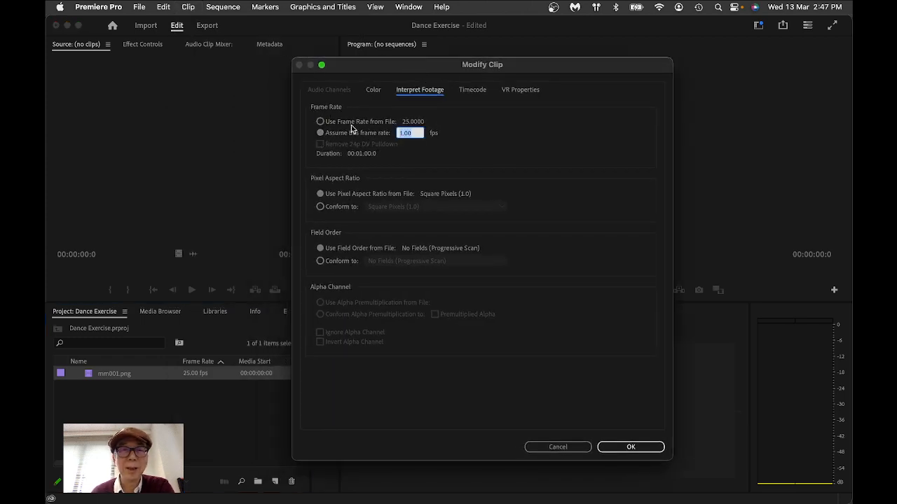
click(412, 132)
drag(414, 131, 385, 130)
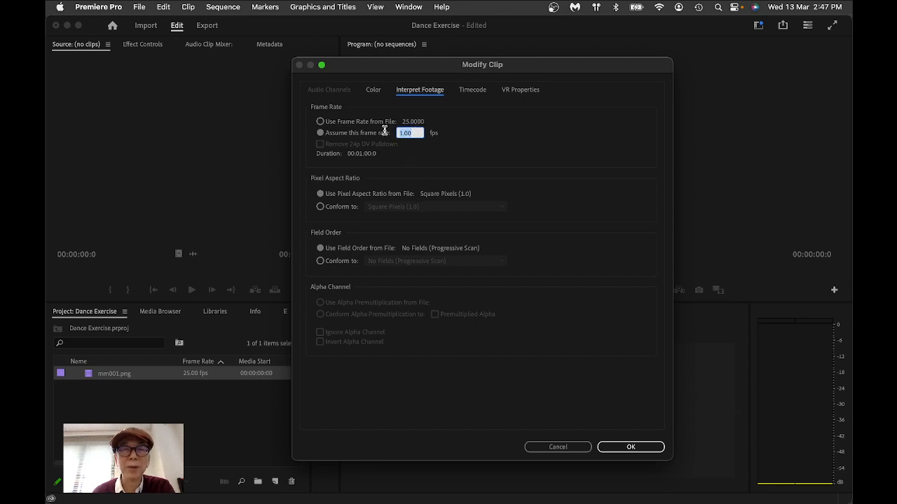
text(1)
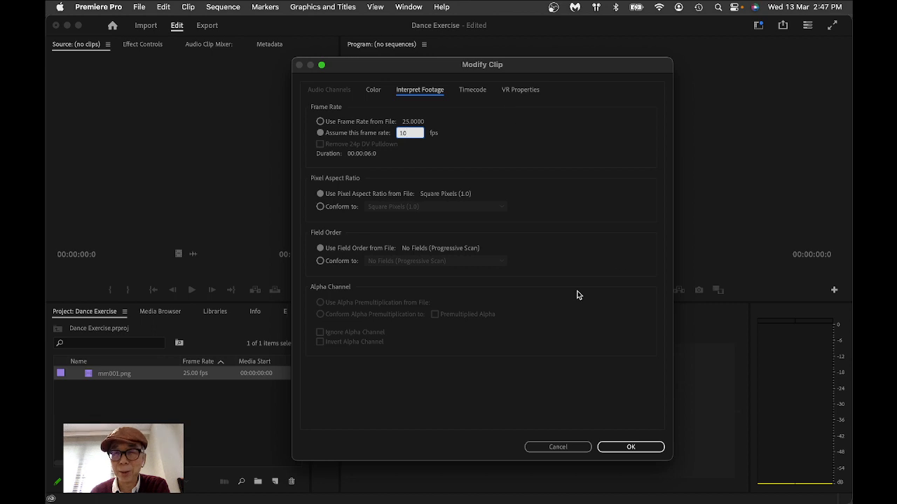
click(503, 380)
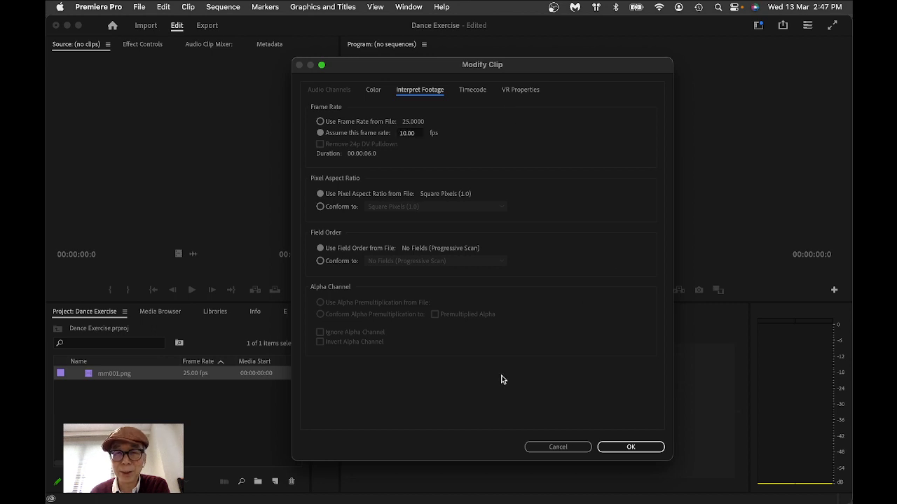
click(631, 447)
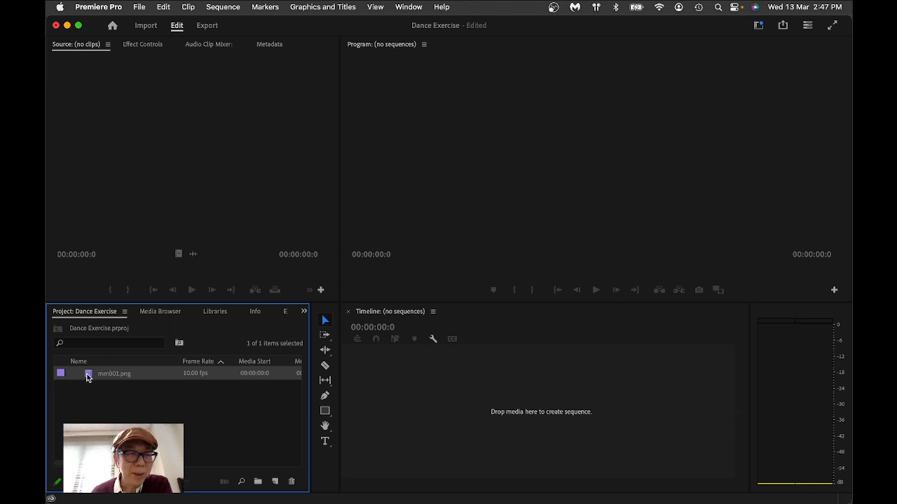
Step: Load the mm001.png clip into the Source monitor and play it through
drag(88, 377, 118, 152)
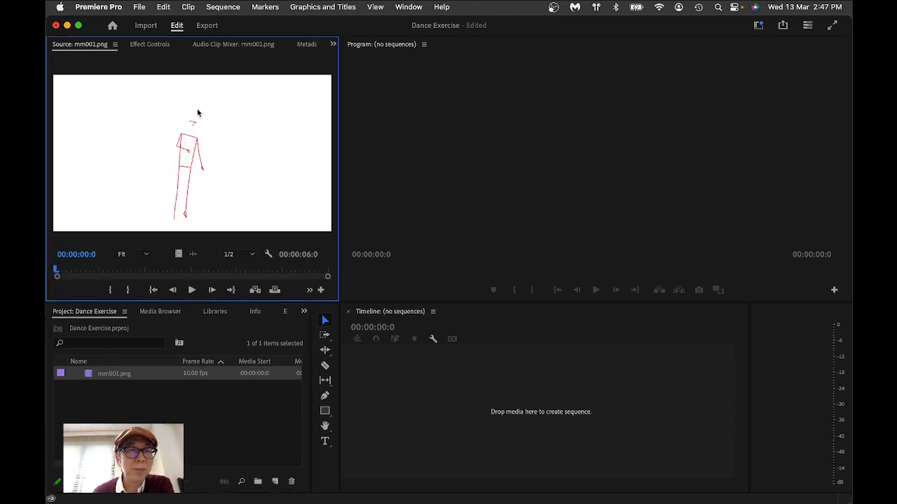
click(192, 290)
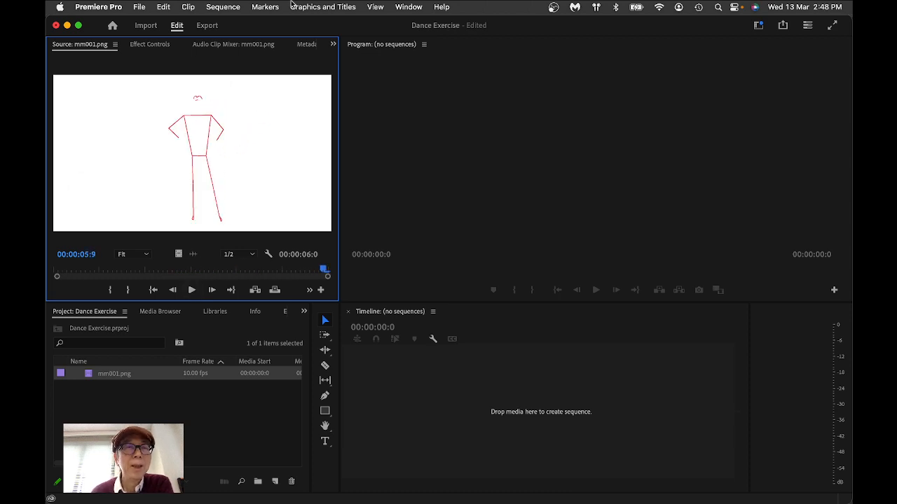
Step: Create a new 1920 by 1080 sequence in Custom editing mode with a timebase of 10.00 frames/second
click(457, 434)
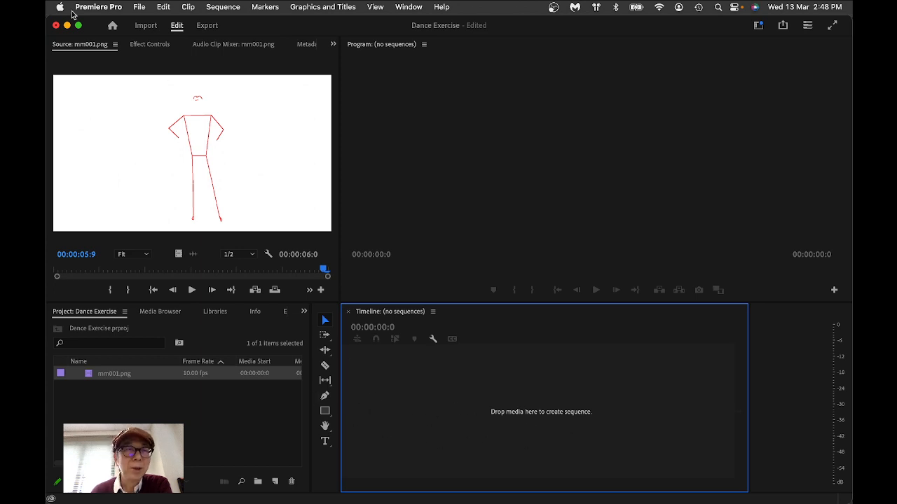
click(139, 7)
mouse_move(162, 27)
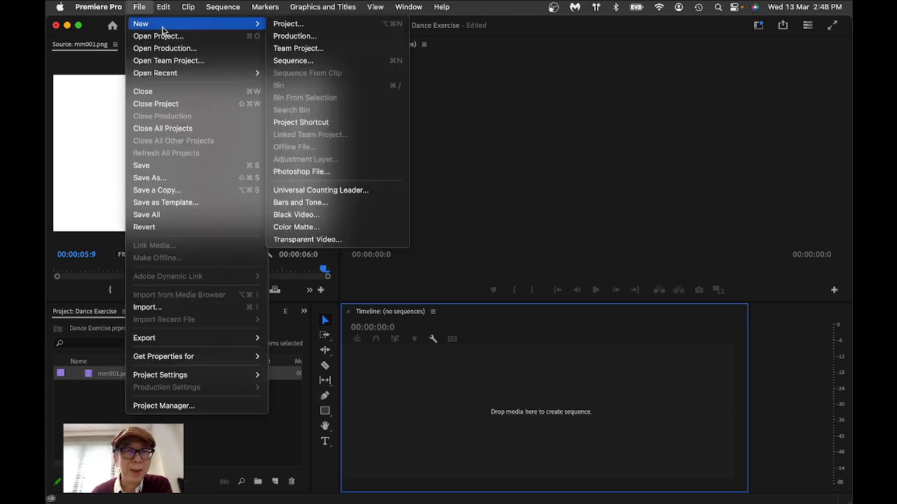
click(290, 63)
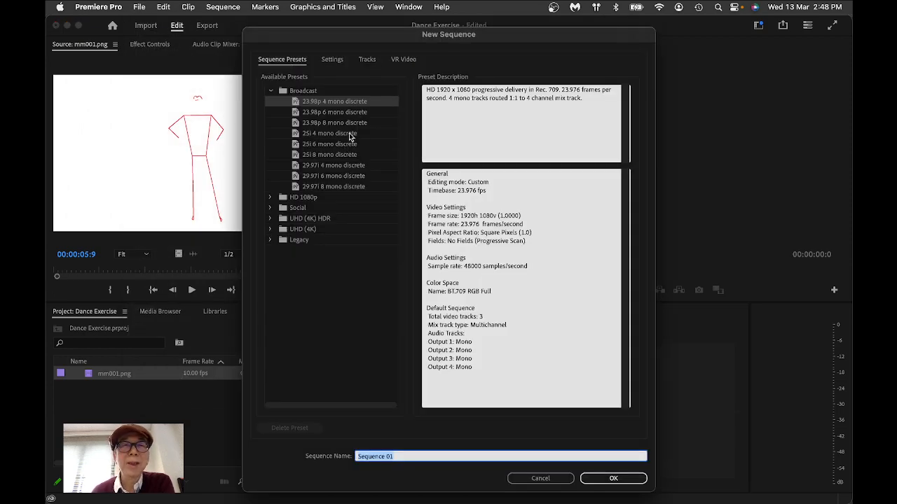
click(334, 62)
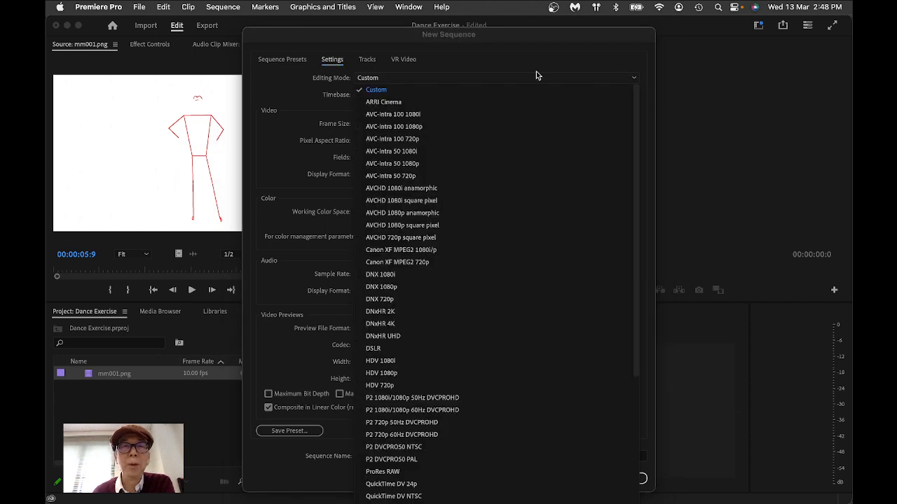
click(384, 92)
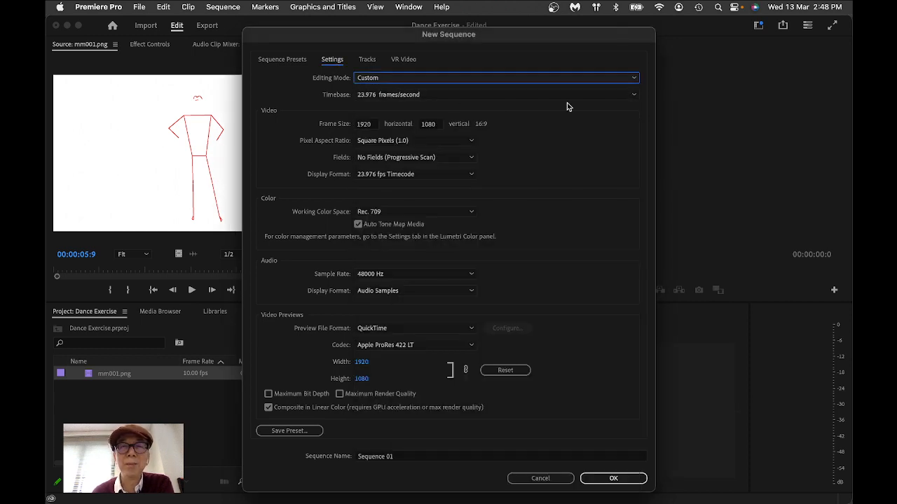
click(636, 95)
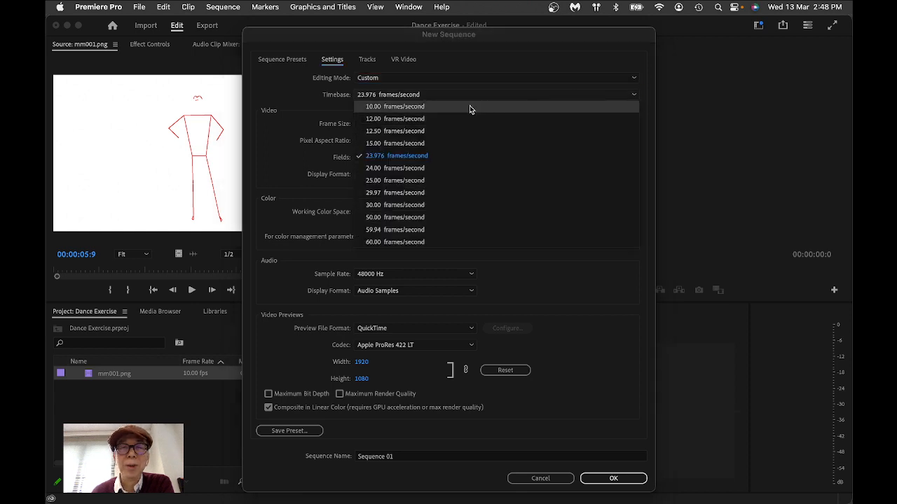
click(410, 107)
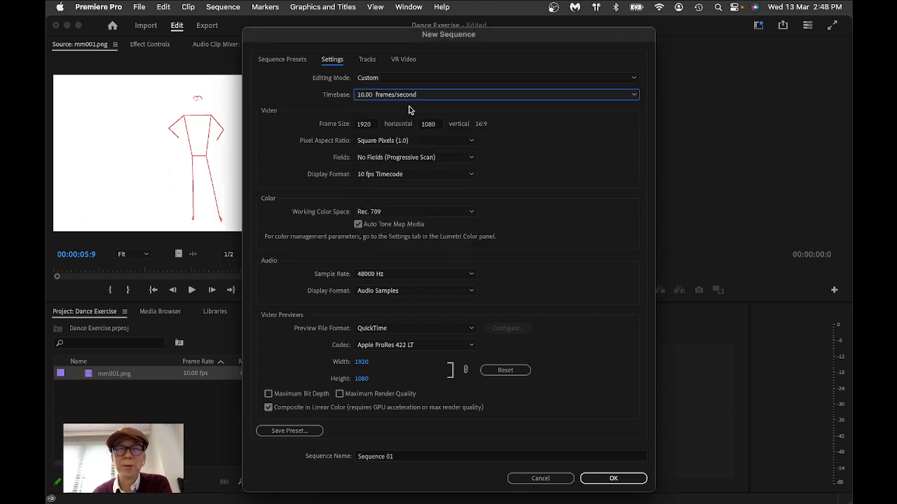
click(376, 128)
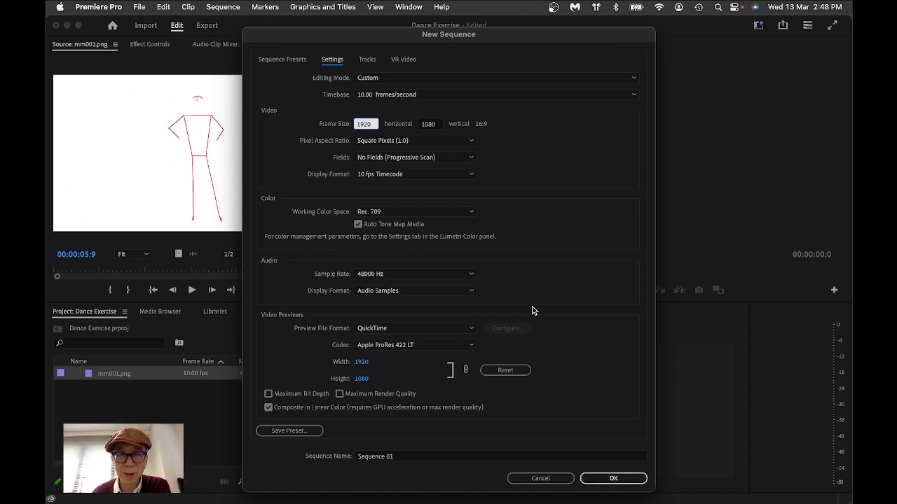
click(614, 480)
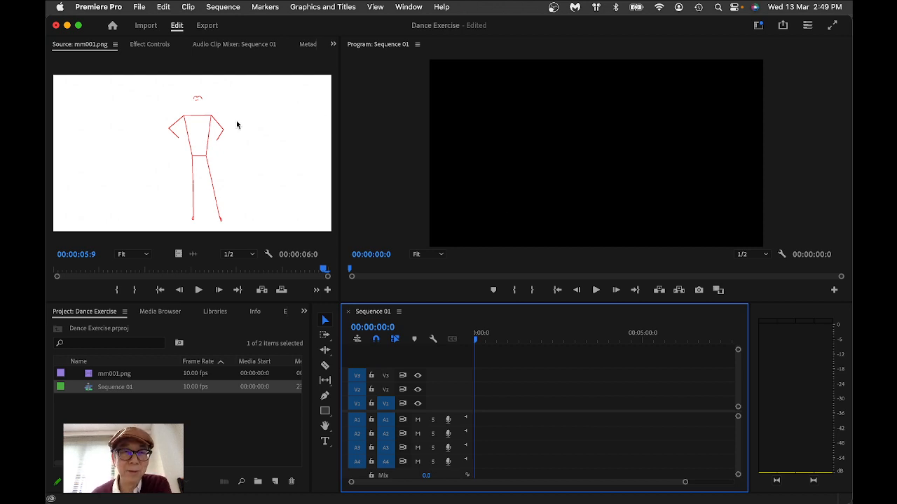
Step: Place the mm001.png clip from the Source monitor at the start of track V1 in the new sequence
click(181, 124)
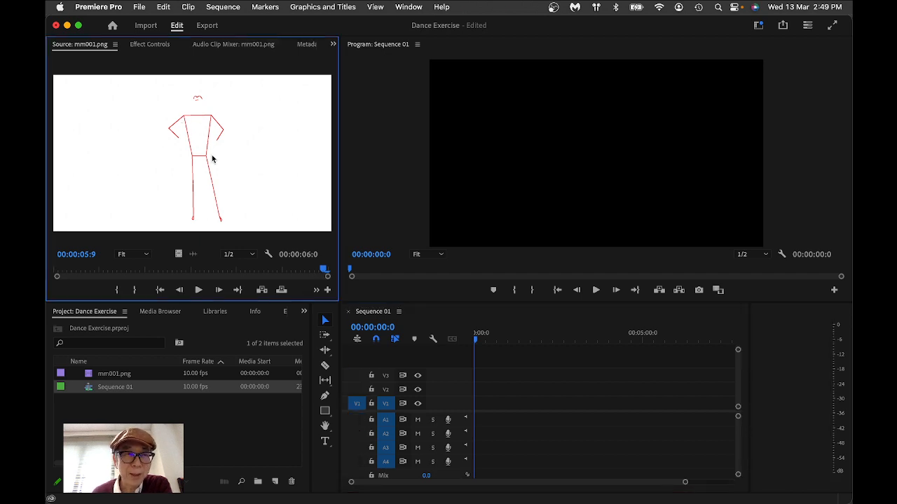
drag(174, 129, 476, 414)
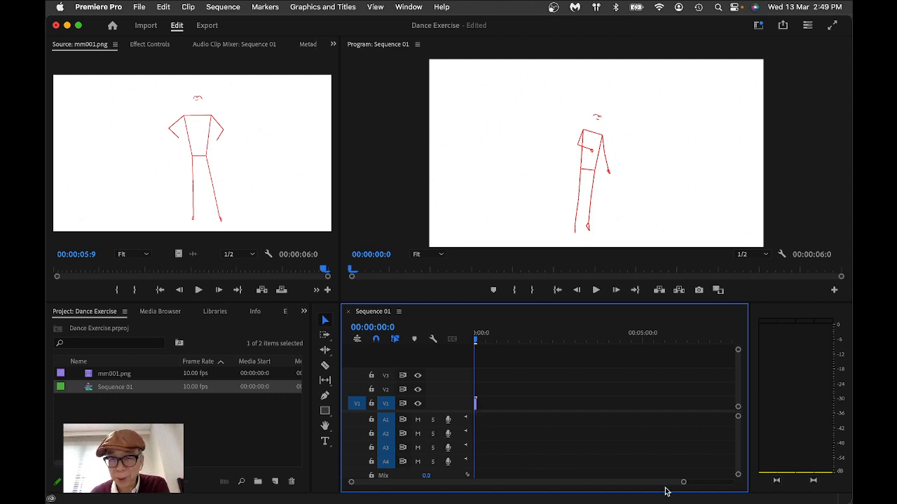
drag(684, 484, 532, 477)
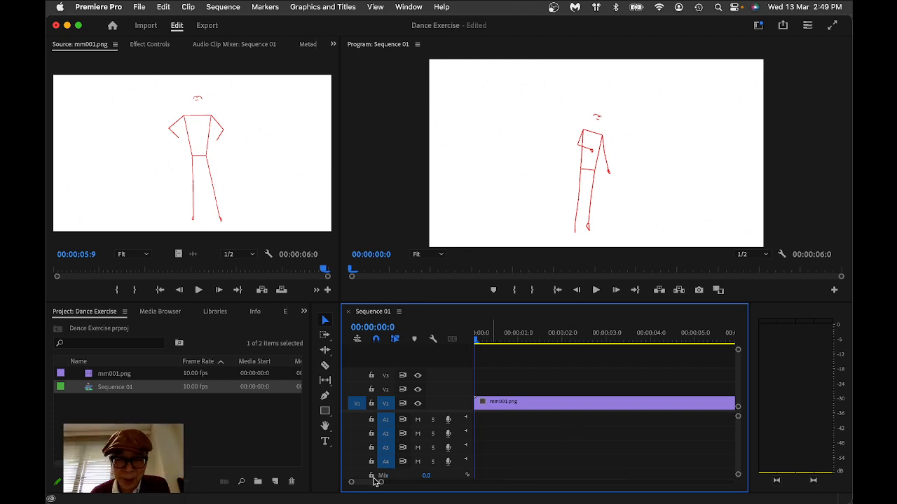
drag(381, 482, 385, 482)
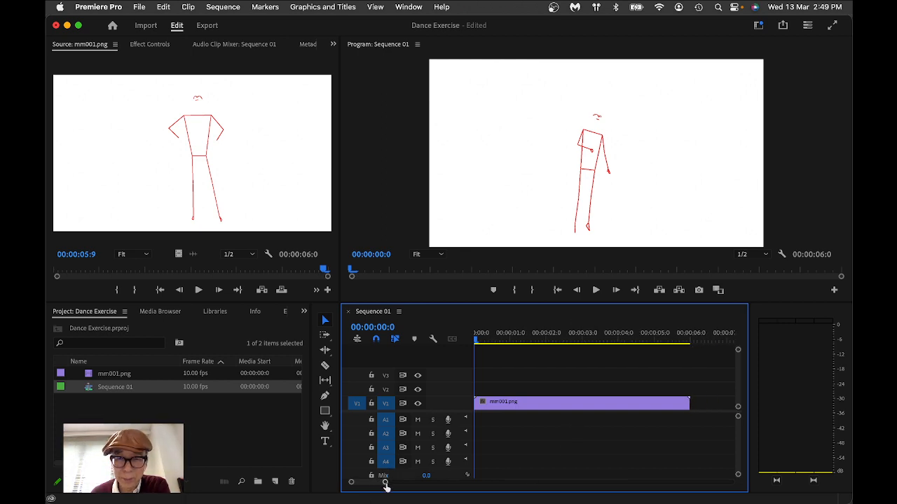
Step: Play the sequence through in the Program monitor and save the project
click(576, 404)
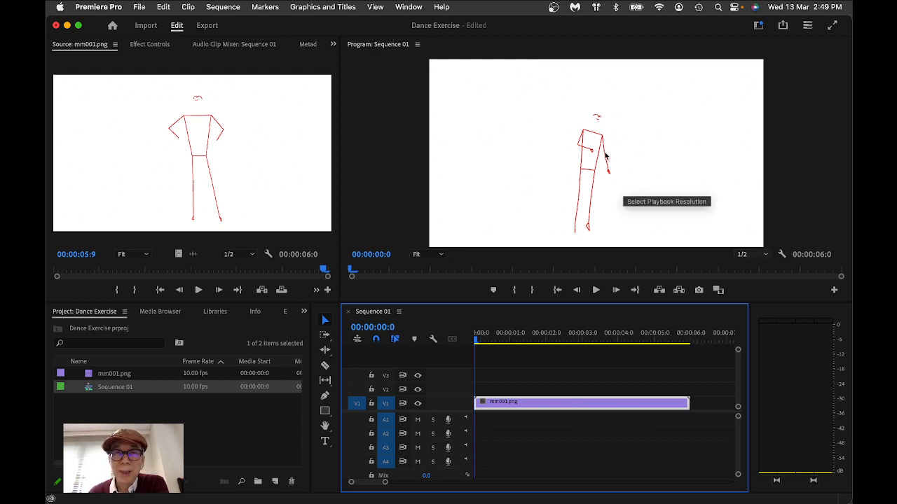
click(596, 291)
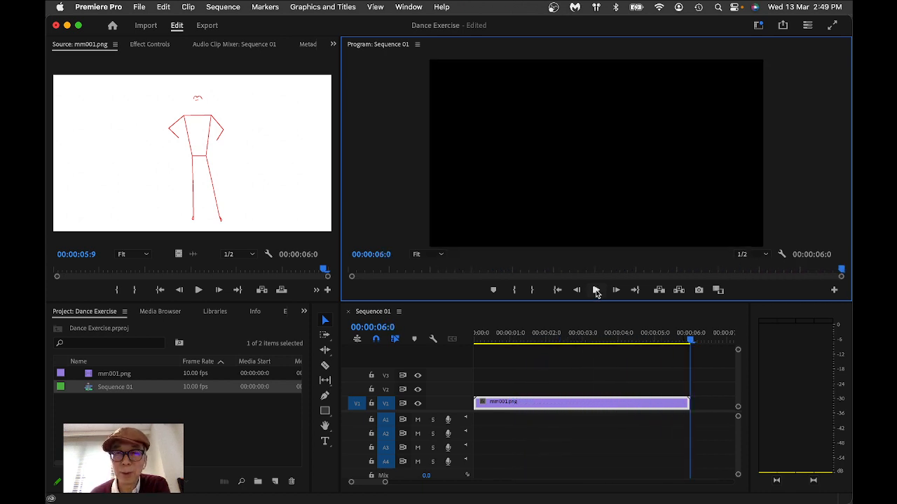
click(140, 6)
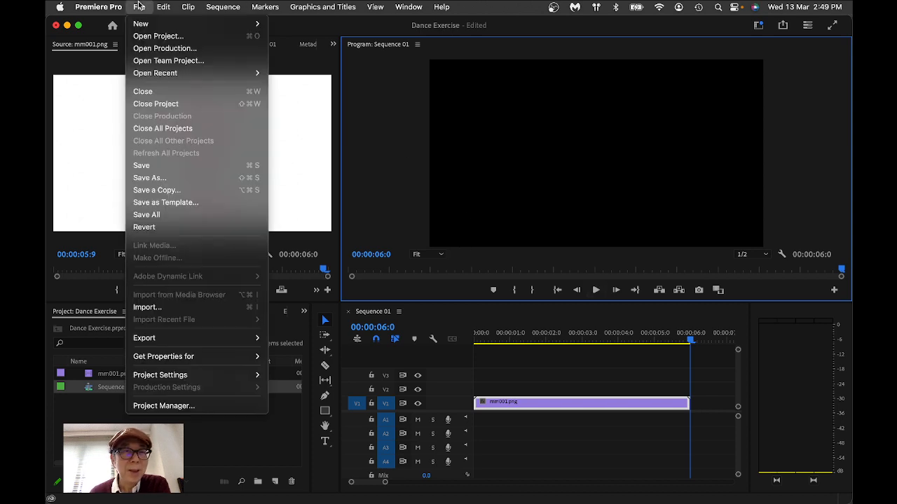
click(149, 165)
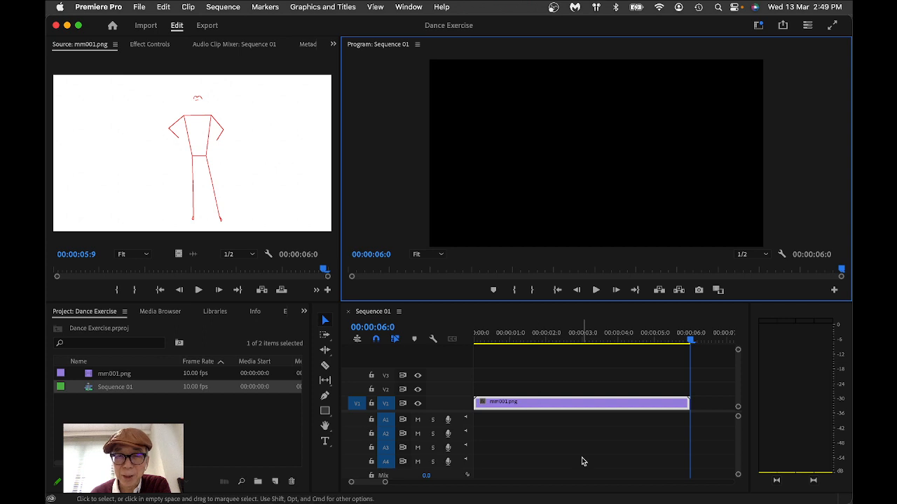
Step: Start a media export of the sequence and name the output file DanceExercise.mp4
click(578, 433)
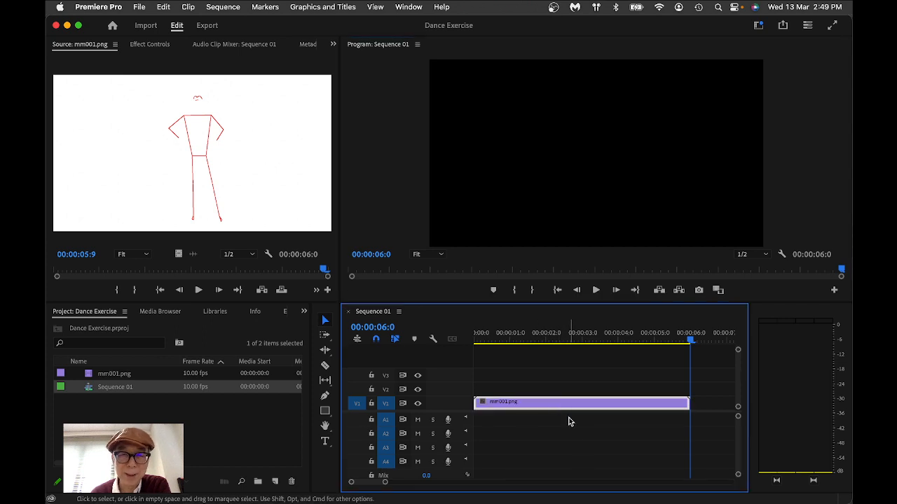
click(138, 7)
mouse_move(181, 341)
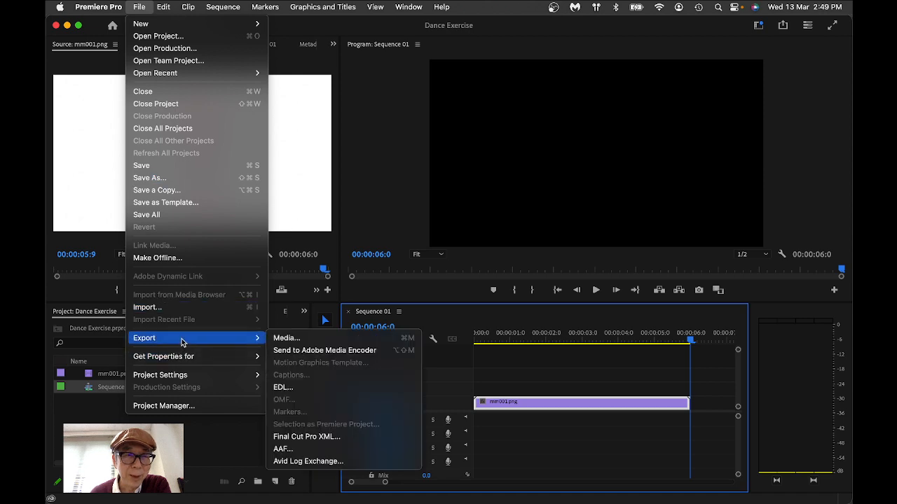
click(310, 339)
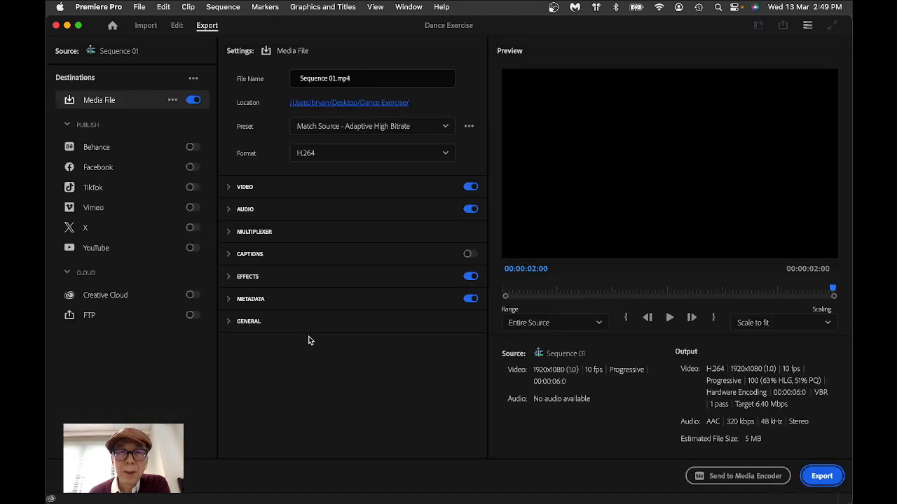
click(335, 78)
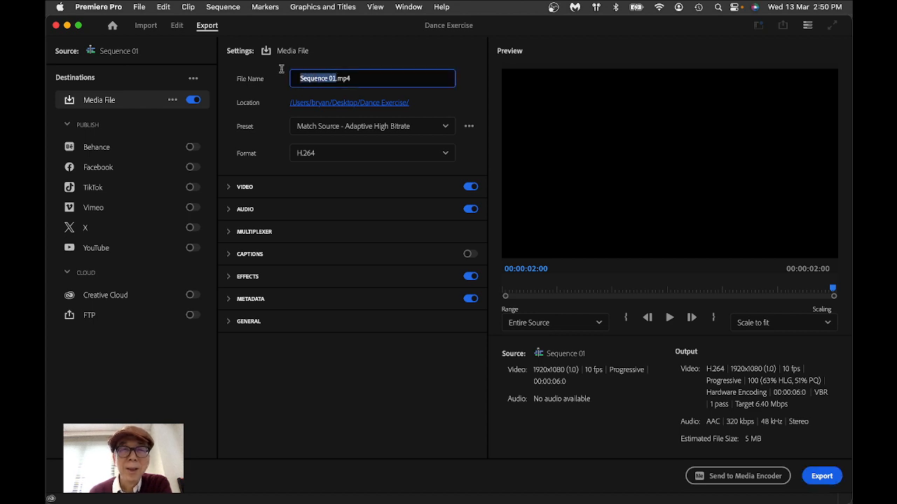
text(Dance)
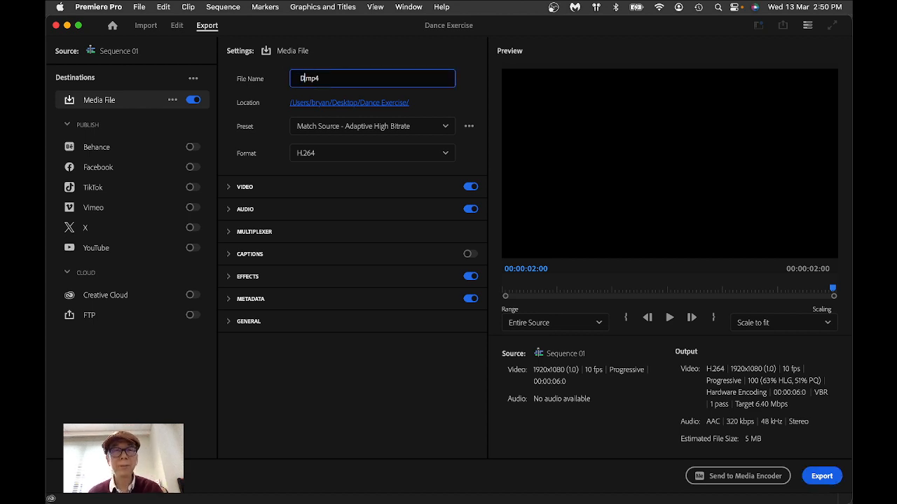
text(Exercise)
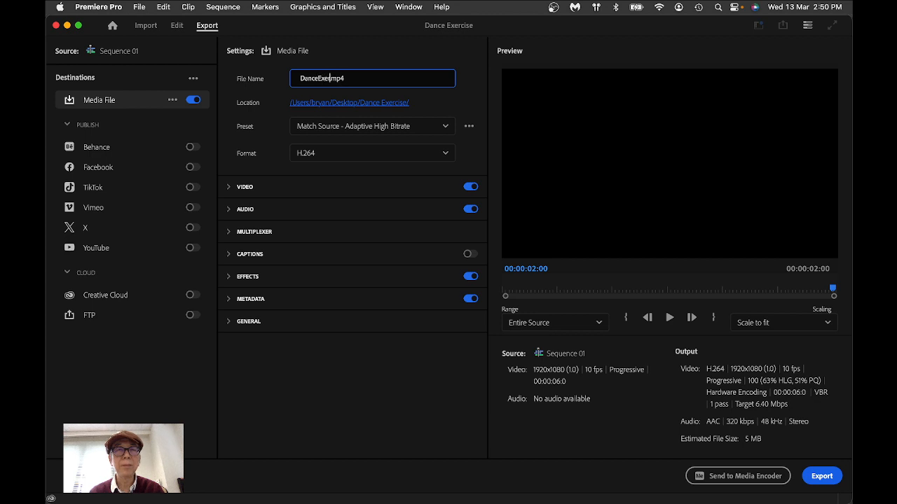
Step: Complete the output file name as DanceExercise01.mp4 and export the sequence as H.264 with the Match Source - Adaptive High Bitrate preset
text(01)
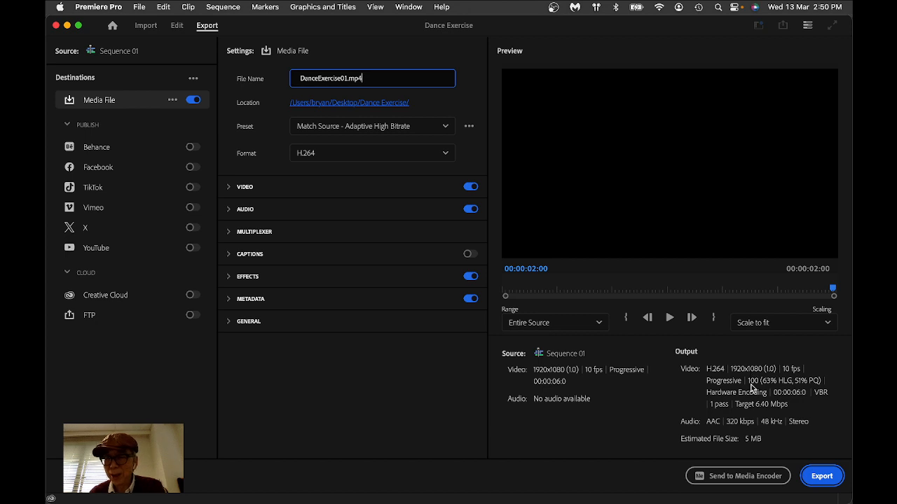
click(815, 480)
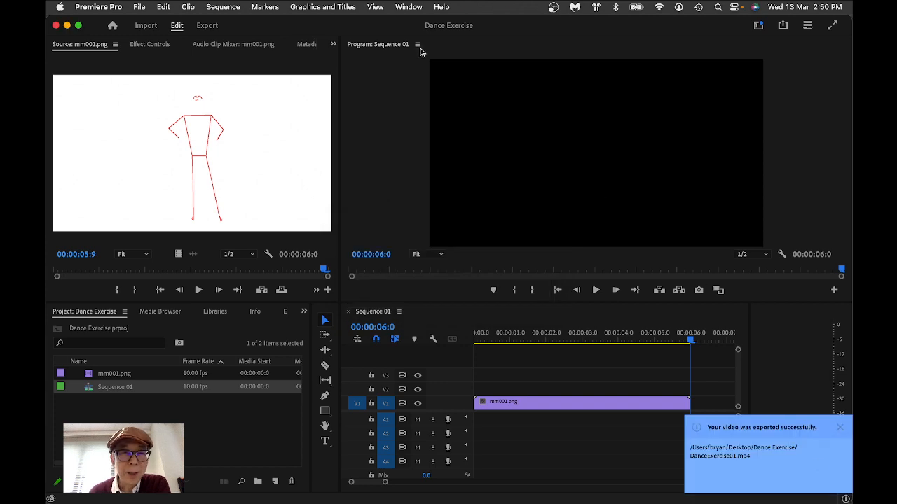
Step: Save the Dance Exercise project and quit Premiere Pro
click(139, 6)
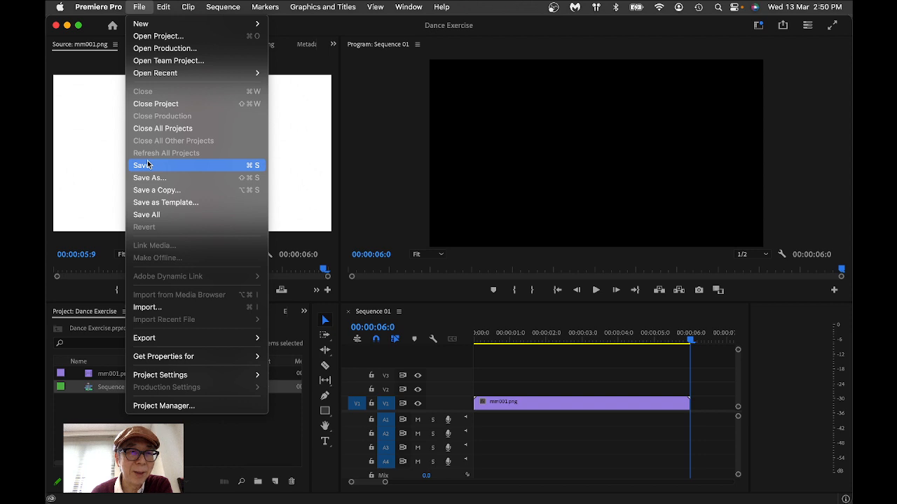
click(147, 165)
click(105, 7)
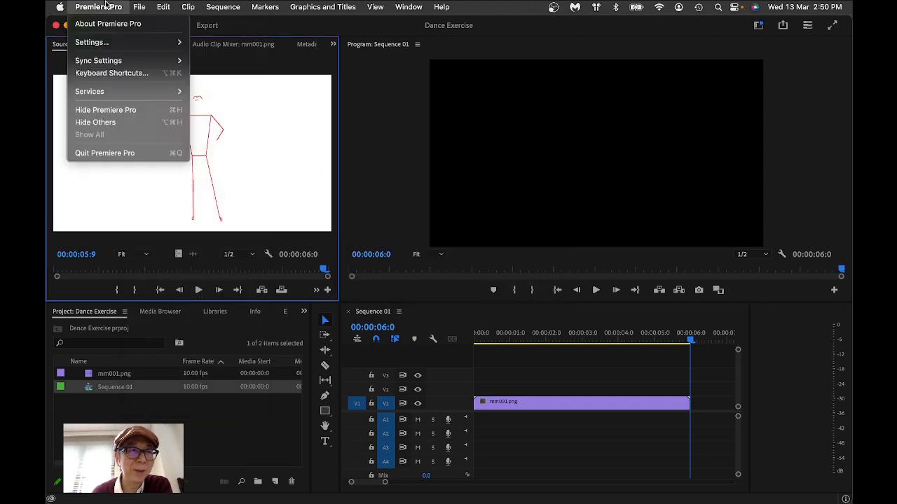
click(123, 153)
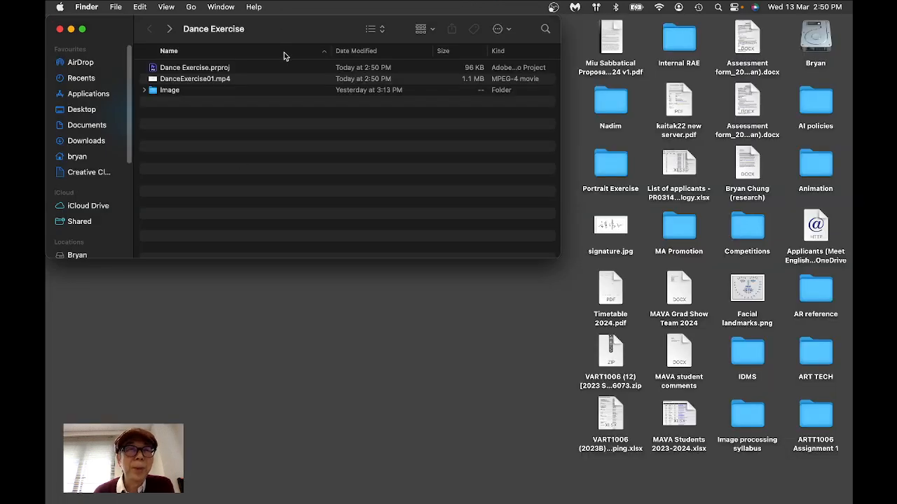
Step: From the Dance Exercise folder in Finder, open DanceExercise01.mp4 in VLC, watch the exported animation, and quit the player
click(187, 79)
right_click(188, 79)
mouse_move(220, 99)
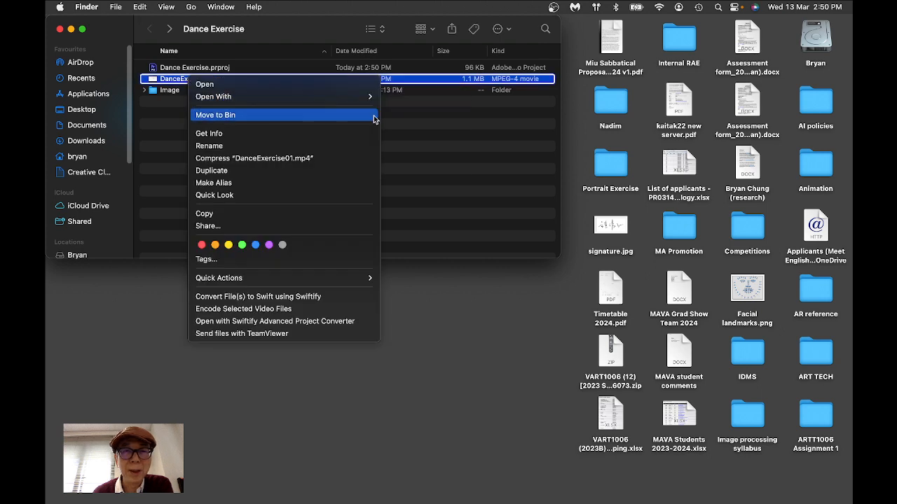
click(410, 102)
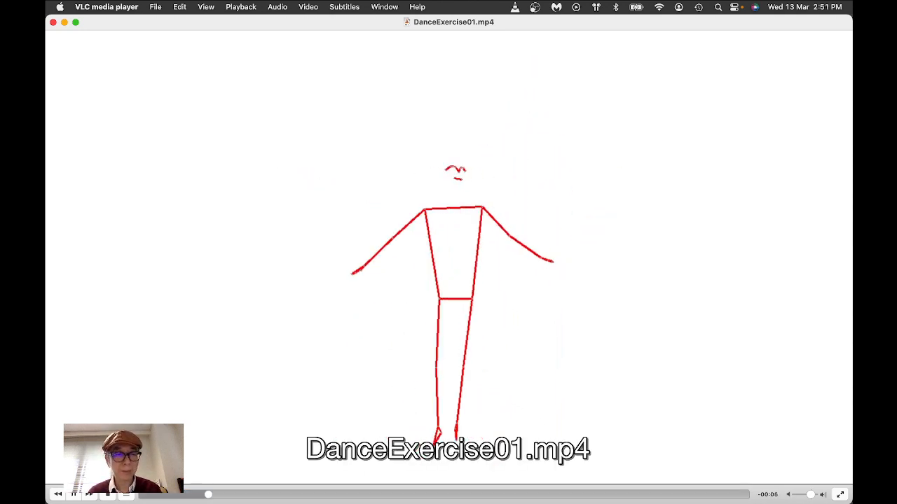
click(109, 9)
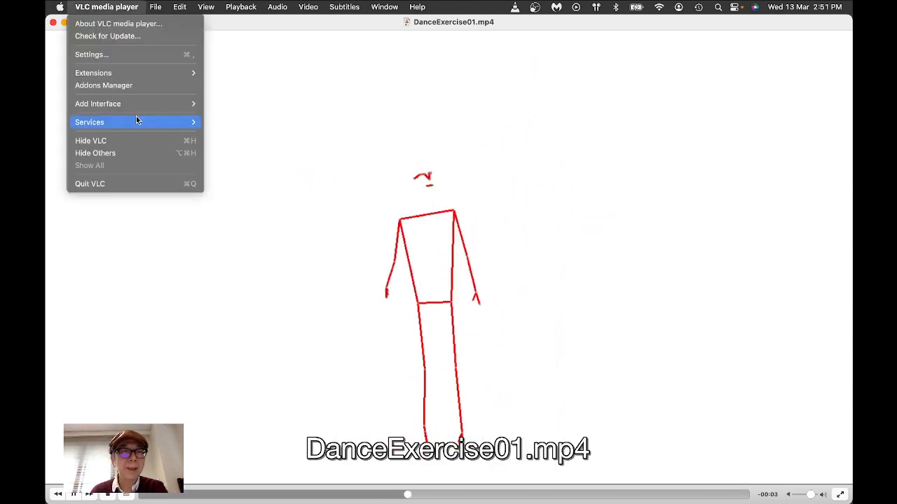
click(147, 184)
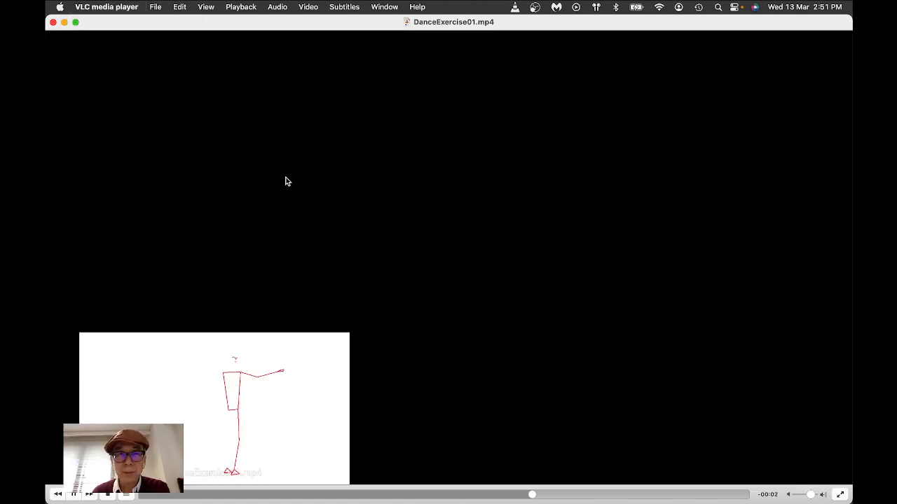